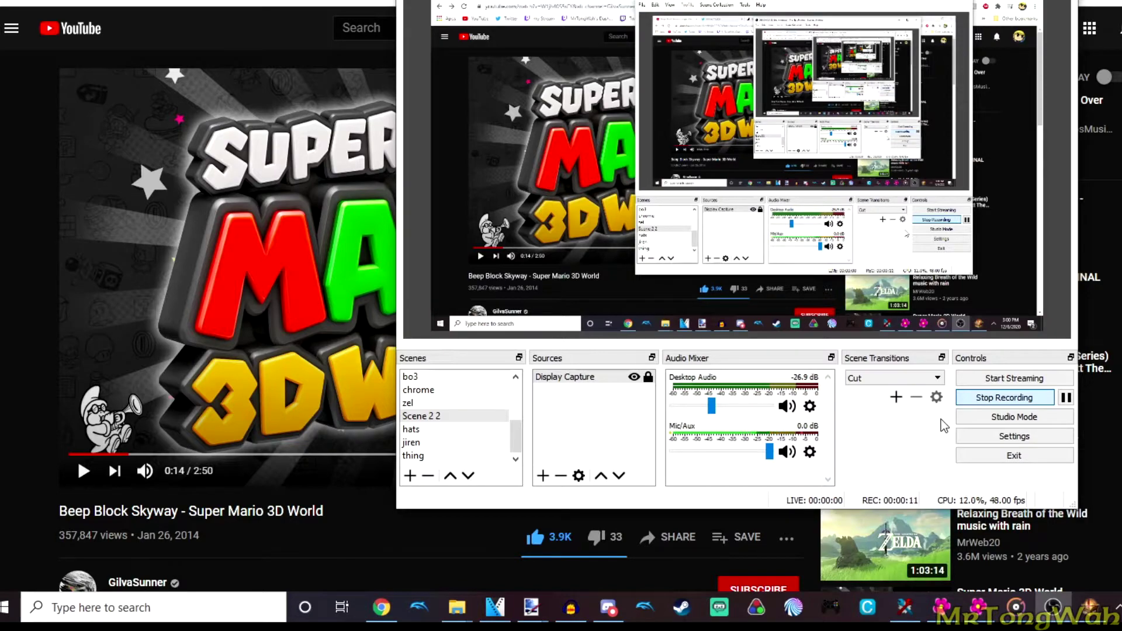
- Leave the YouTube page and bring up the Audacity project holding the Beep Block Skyway waveform
click(335, 553)
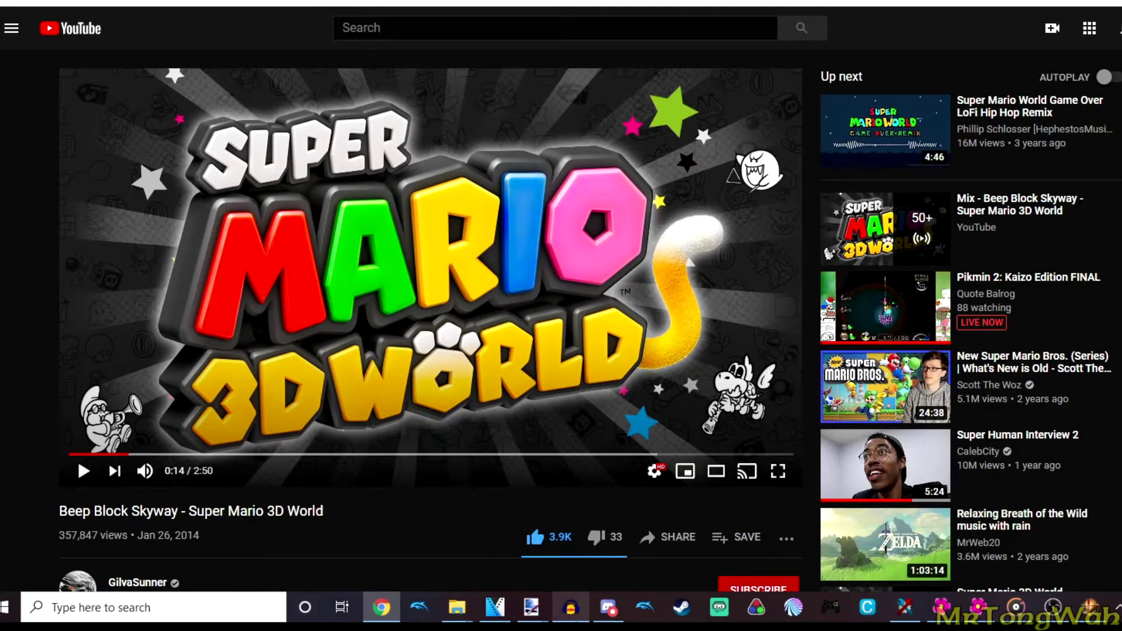
click(571, 608)
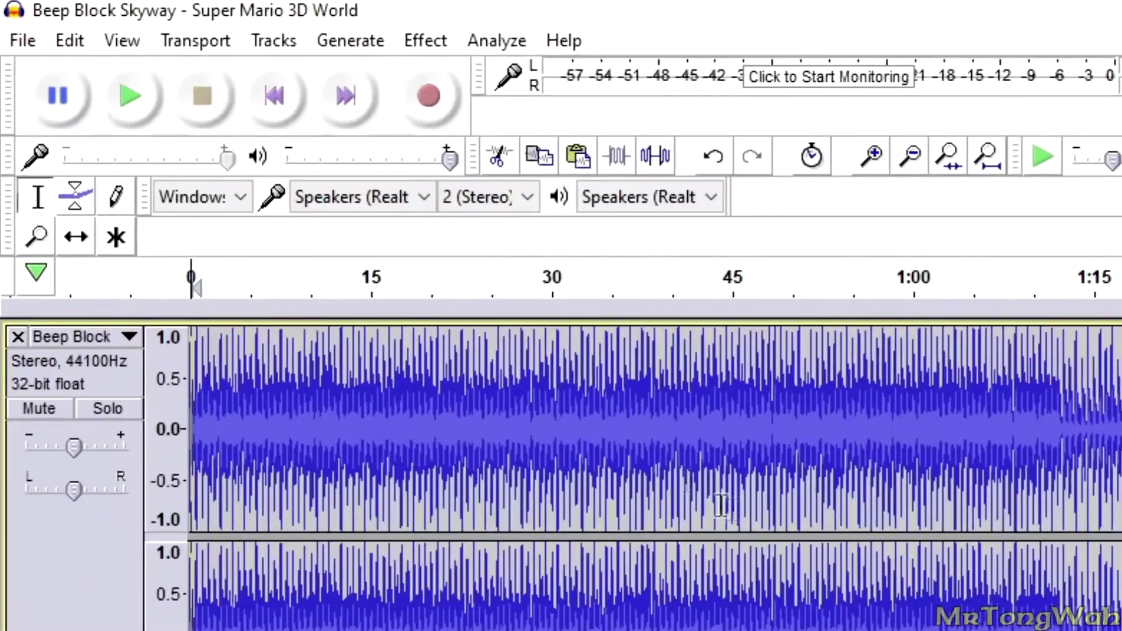
click(22, 39)
mouse_move(339, 385)
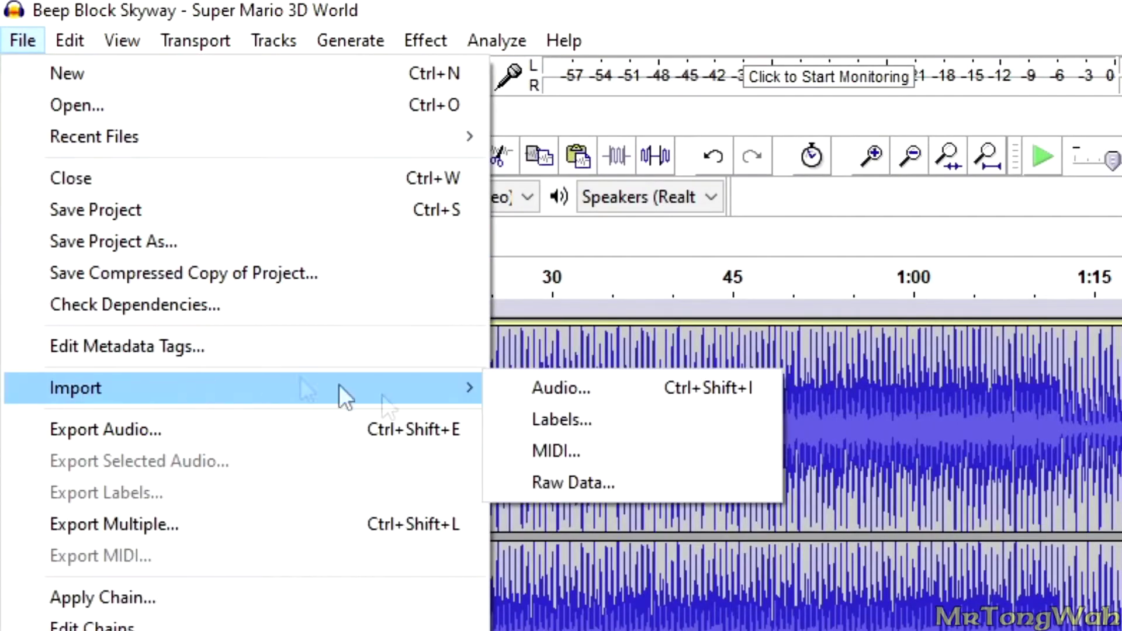
click(592, 395)
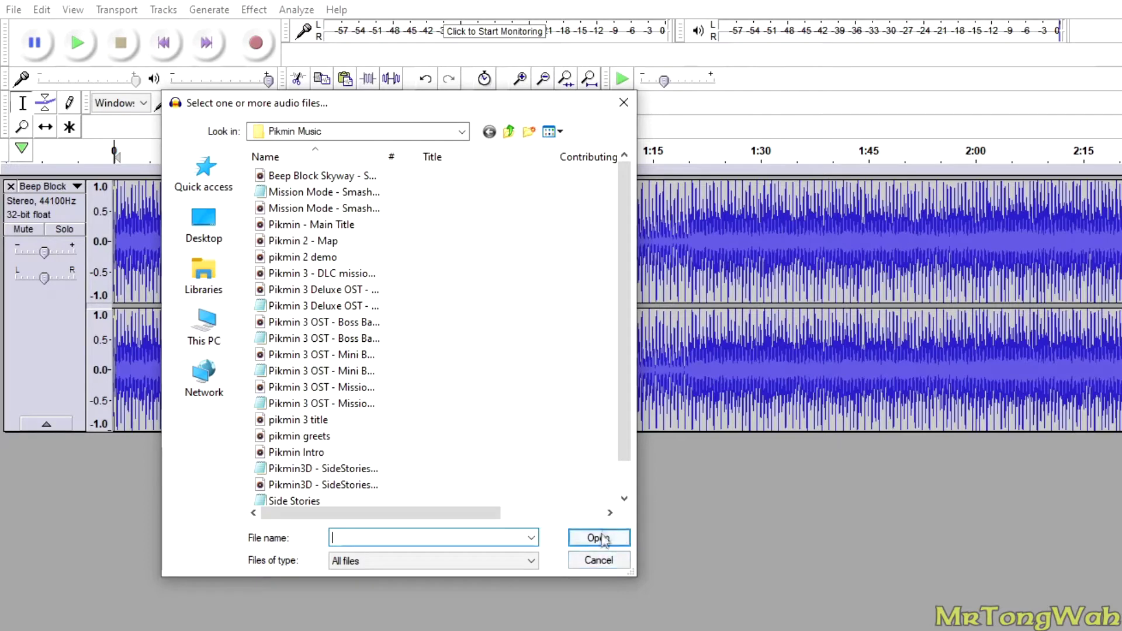
click(599, 561)
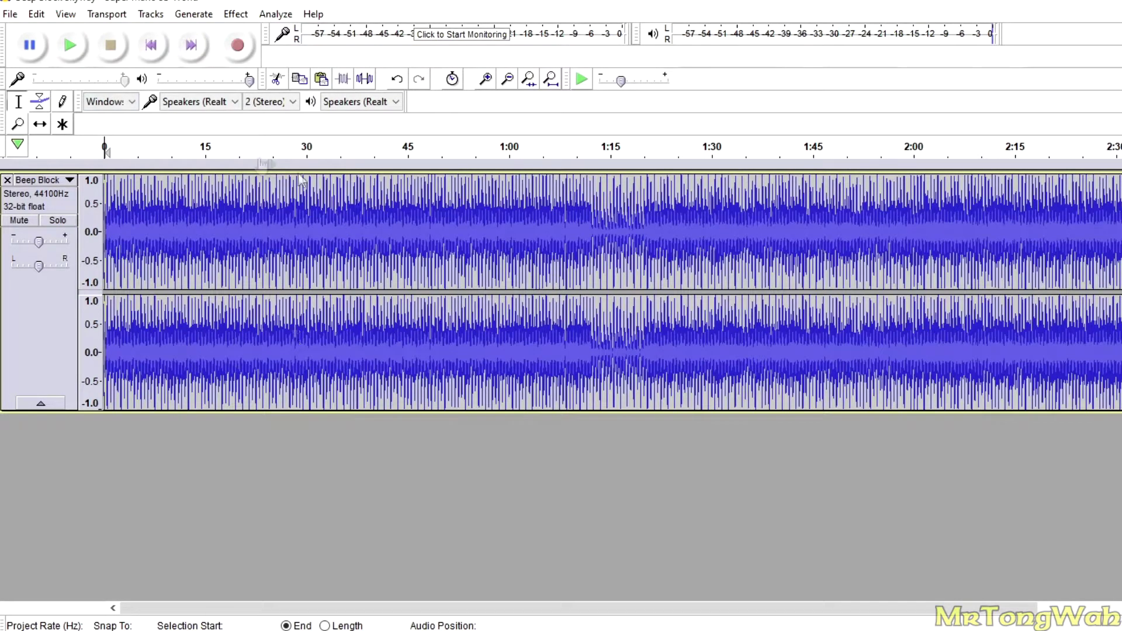
click(70, 45)
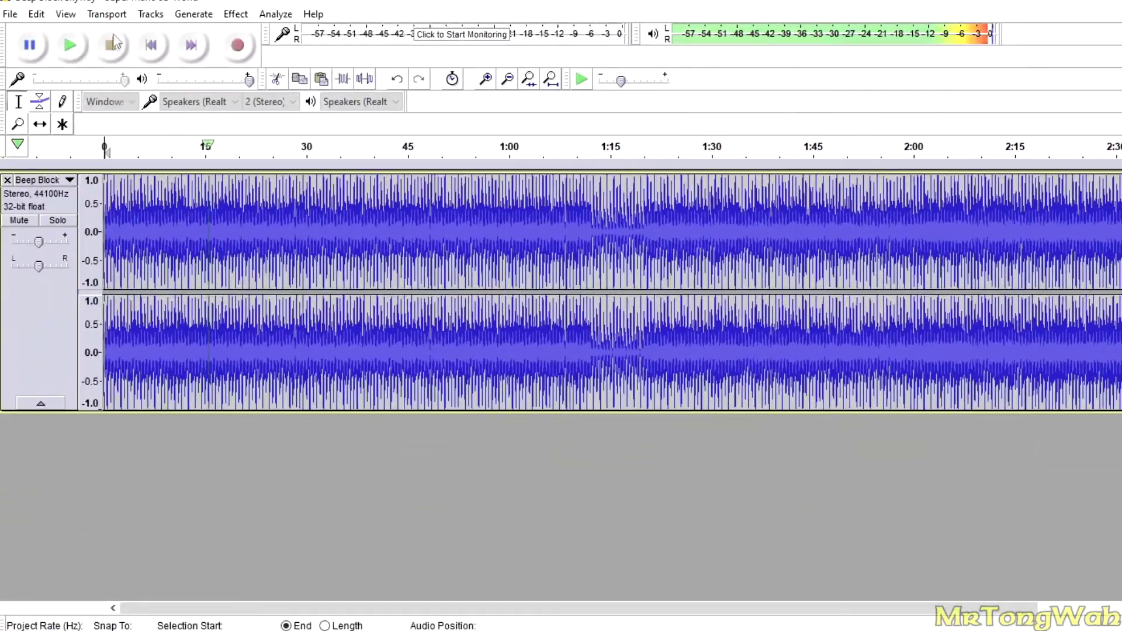
key(space)
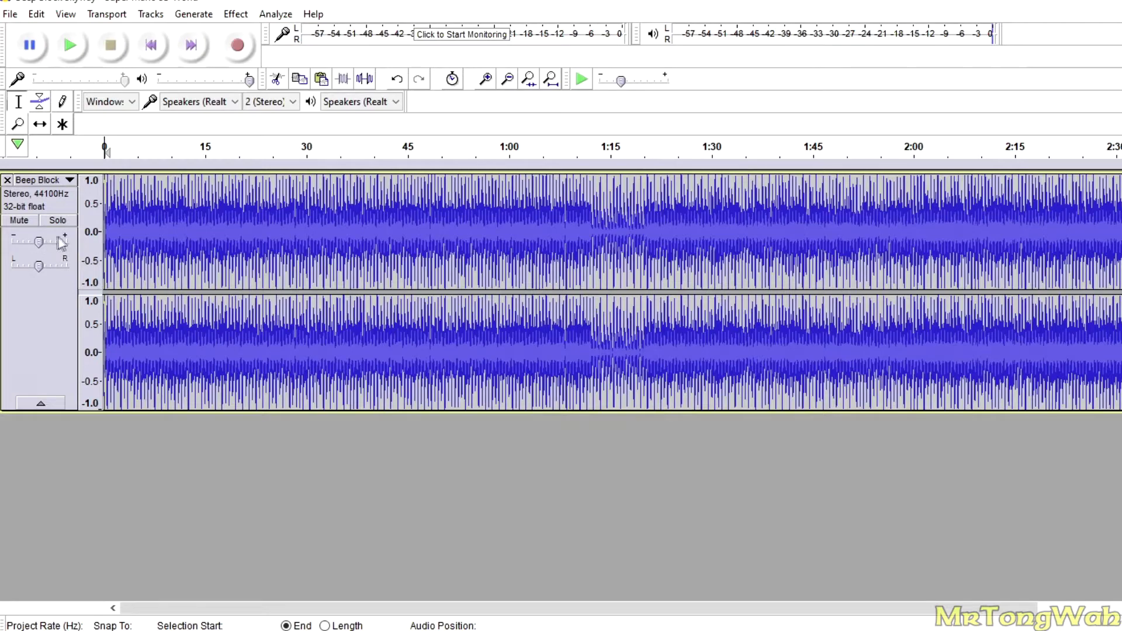
click(236, 14)
click(281, 80)
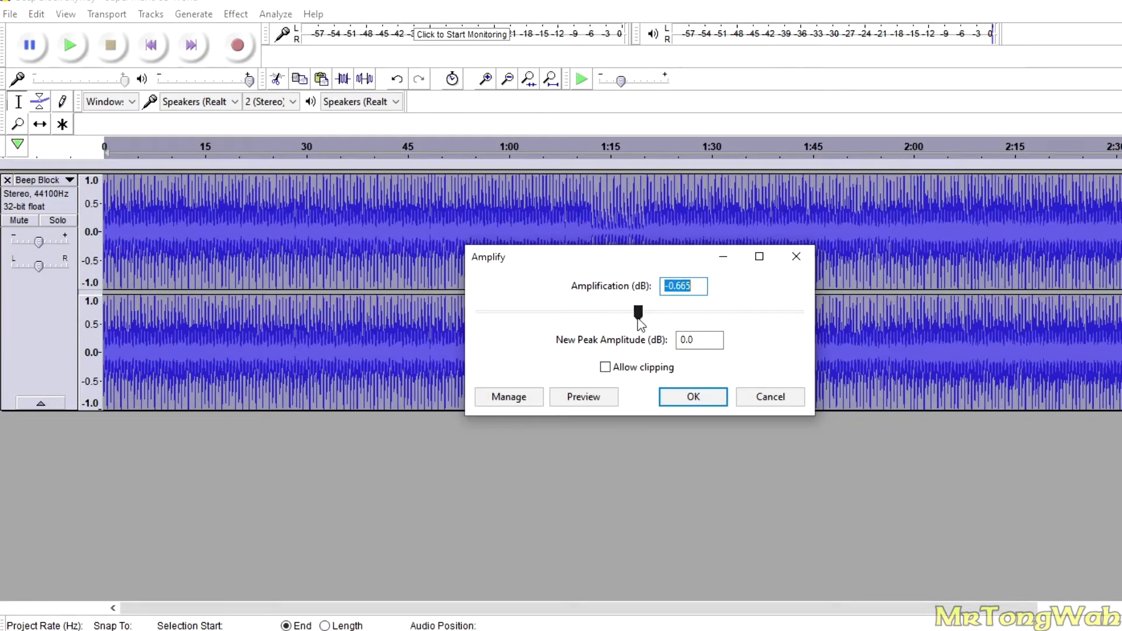
mouse_move(641, 324)
mouse_down()
mouse_move(669, 318)
mouse_move(552, 309)
mouse_move(697, 301)
mouse_move(795, 257)
mouse_move(657, 321)
mouse_up()
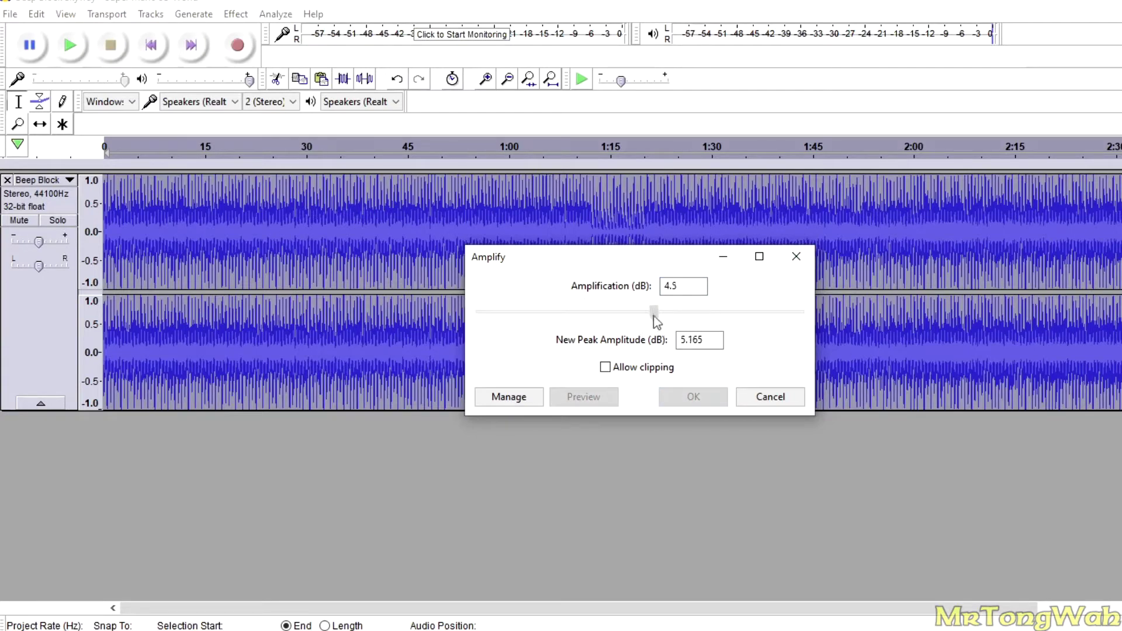
click(780, 400)
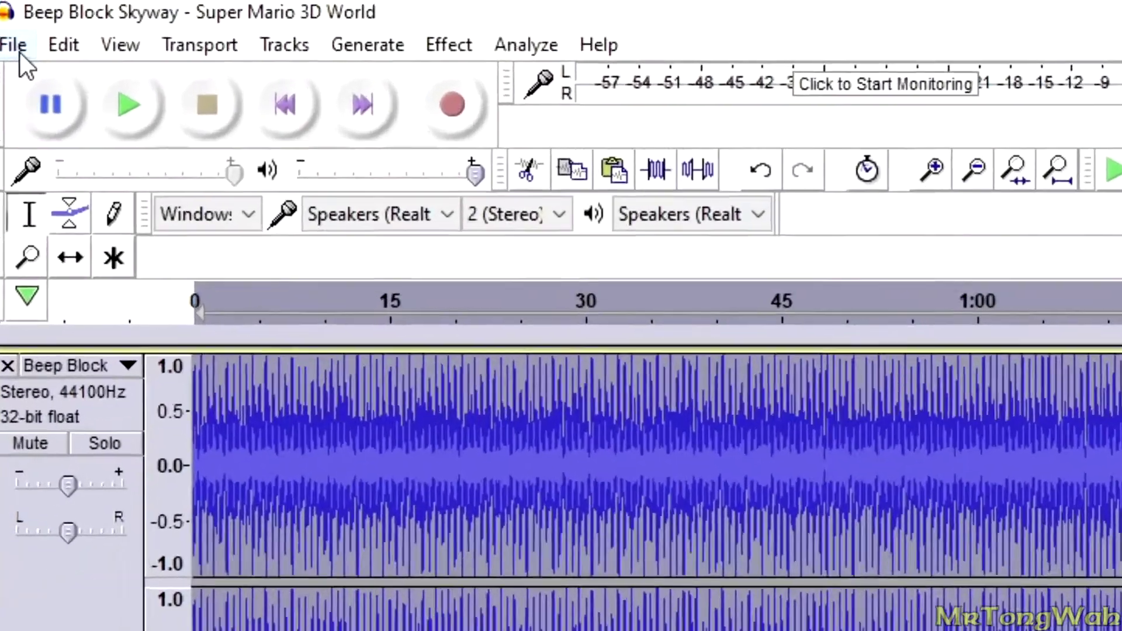
- Export the song as a 16-bit PCM WAV into WAVS to BFSTM, with the metadata cleared
click(19, 52)
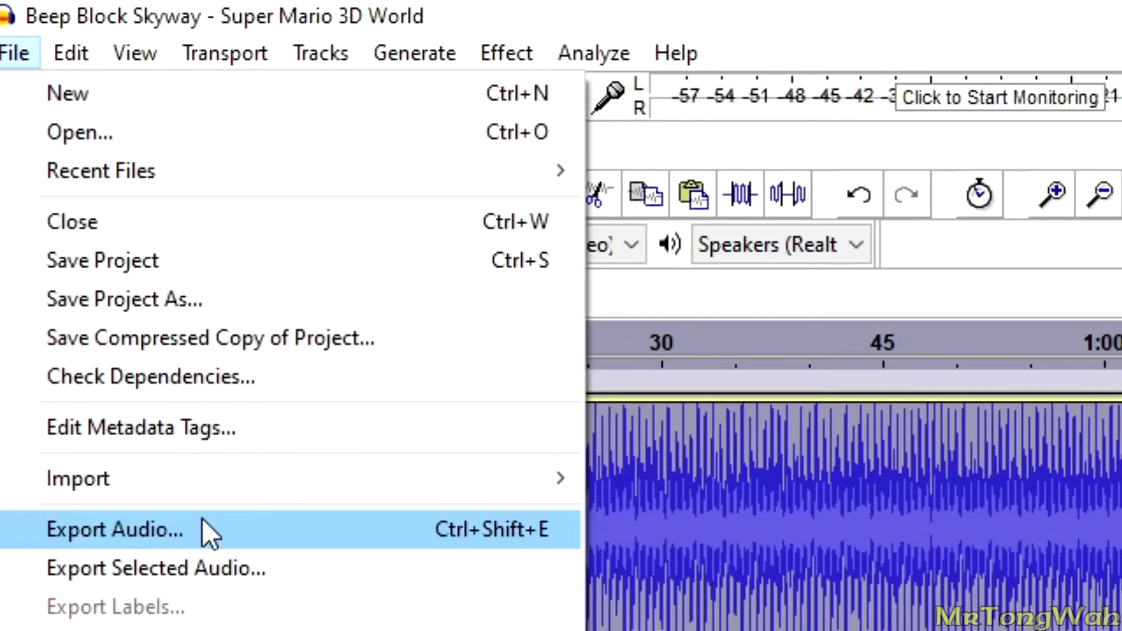
click(179, 457)
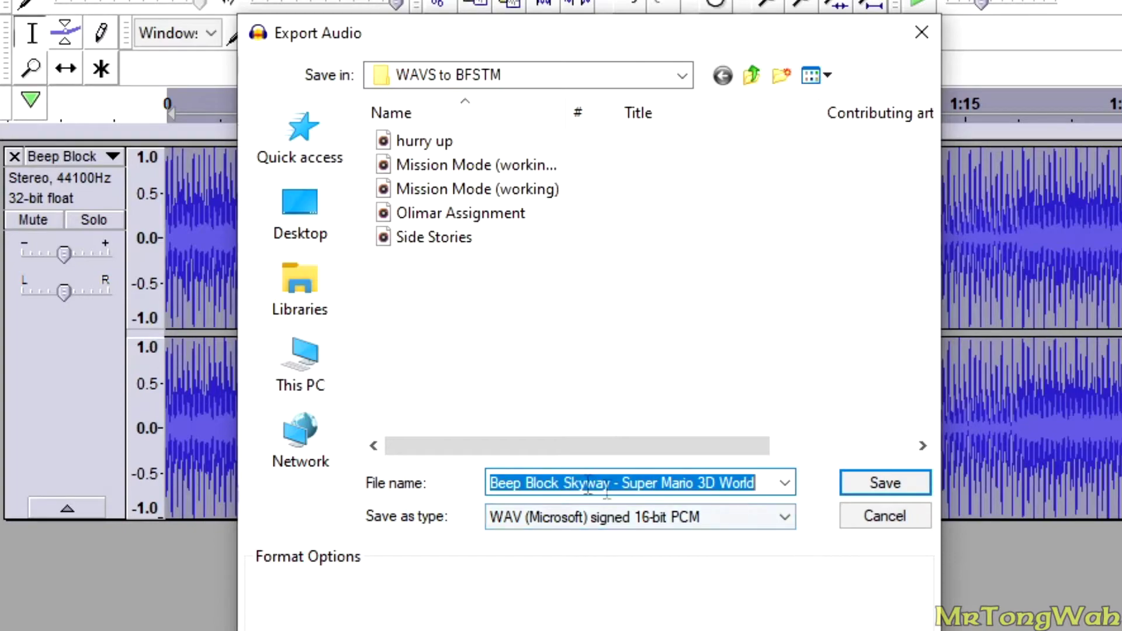
click(920, 483)
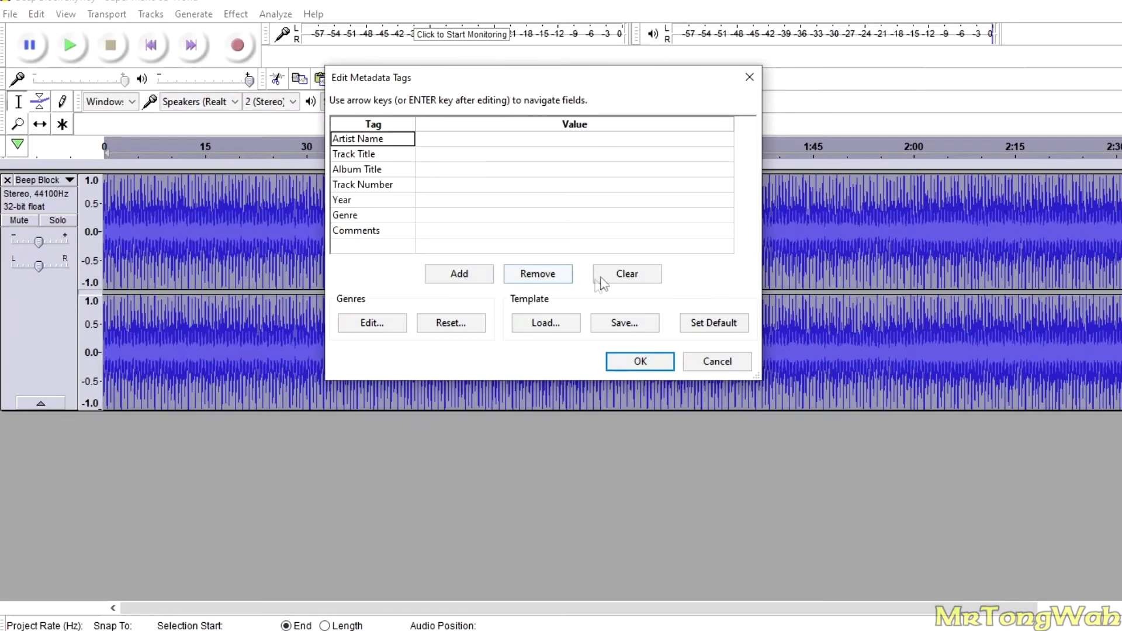
click(631, 276)
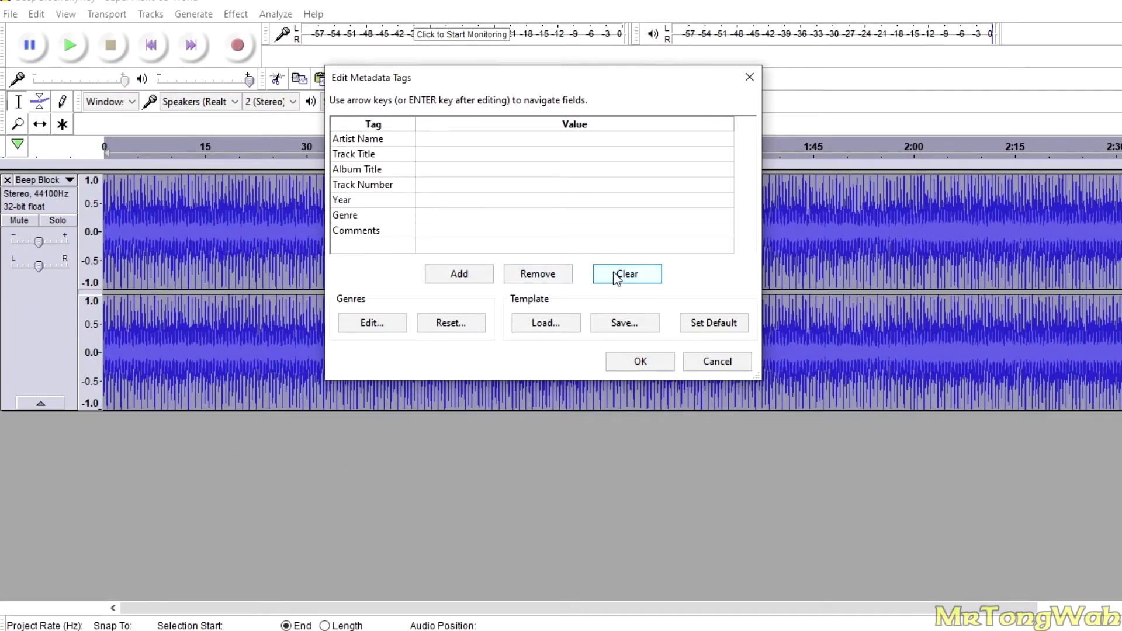
click(628, 363)
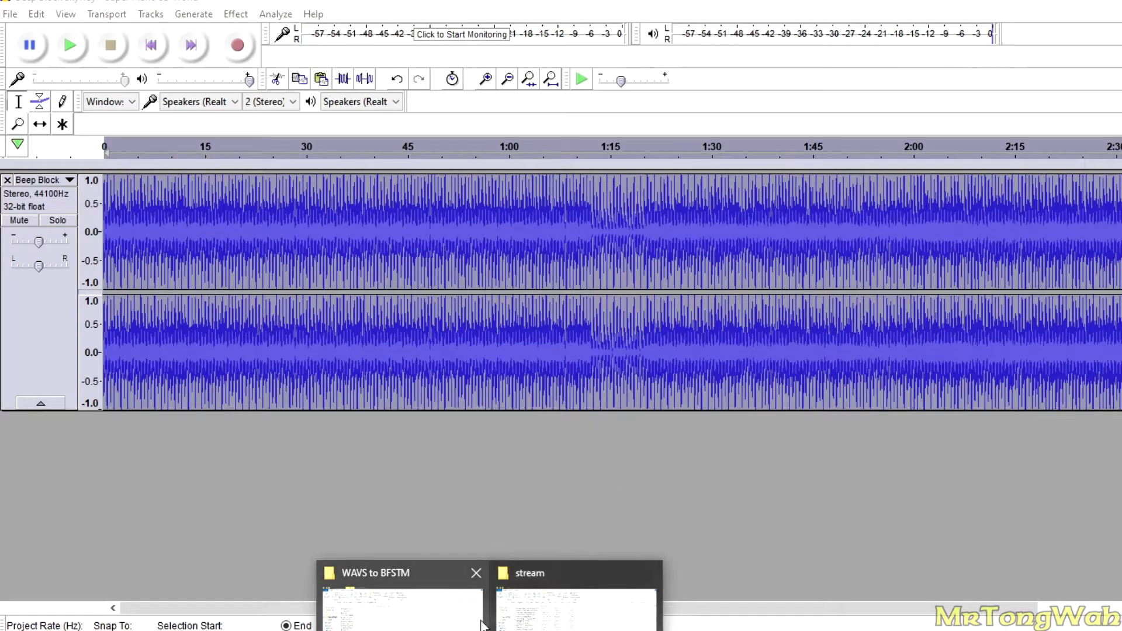
- Launch BrawlBox from the Wii U Hacking Tools folder above WAVS to BFSTM
click(403, 602)
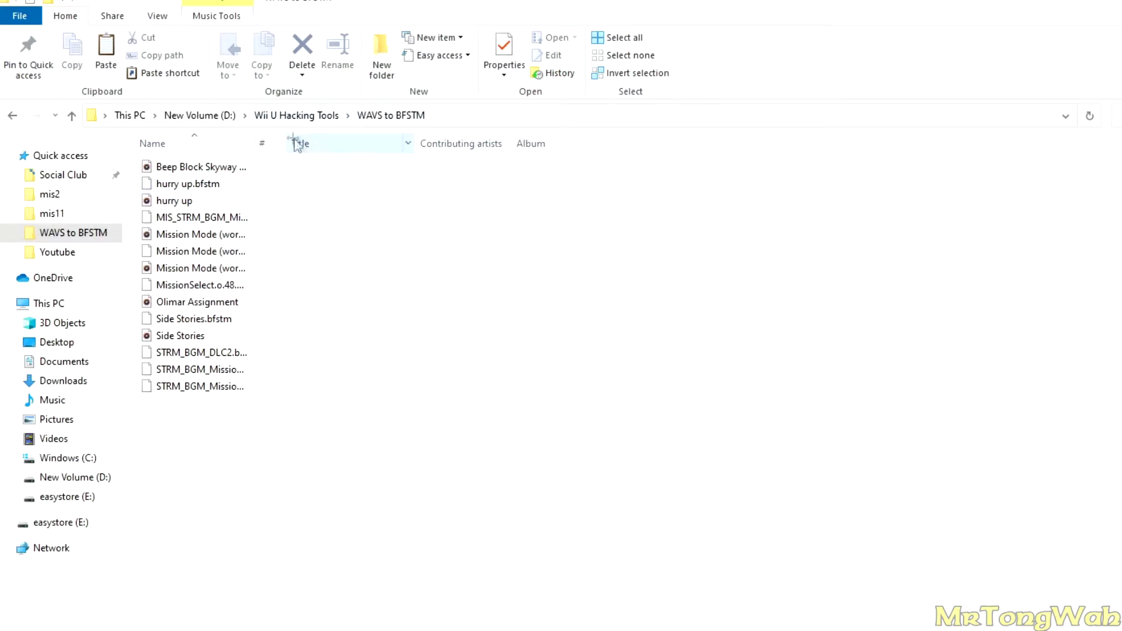
click(295, 115)
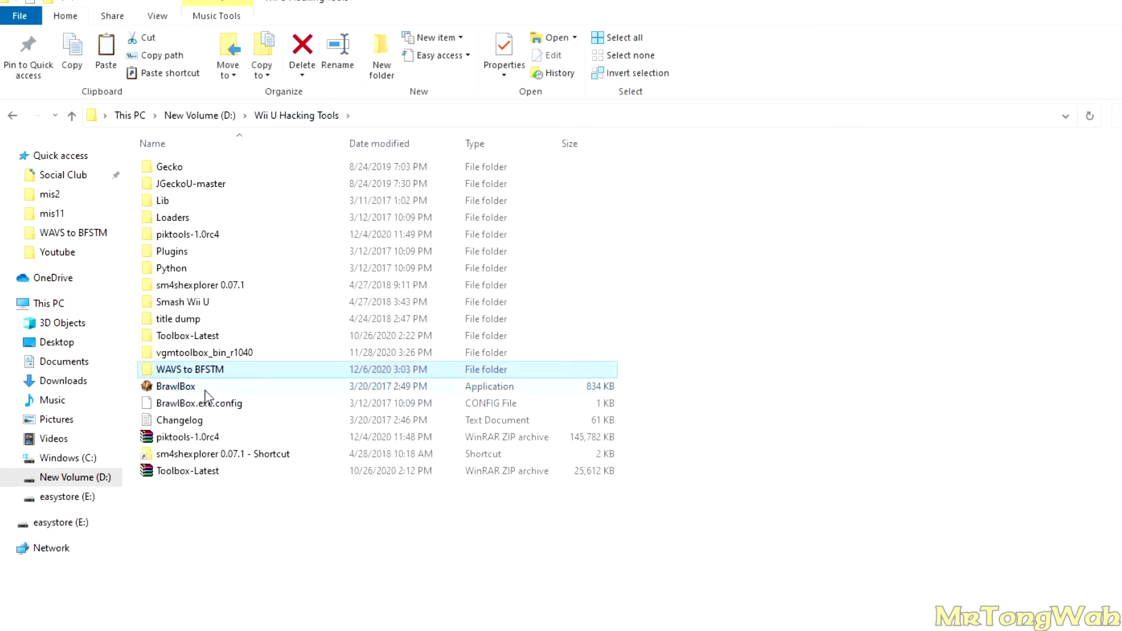
click(204, 388)
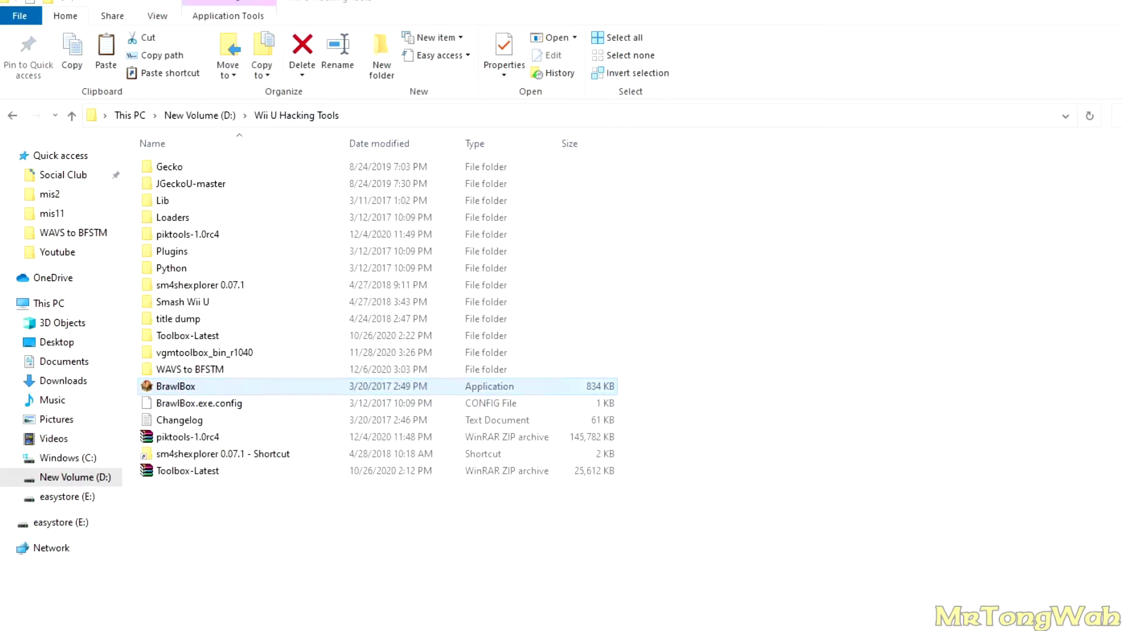
click(681, 393)
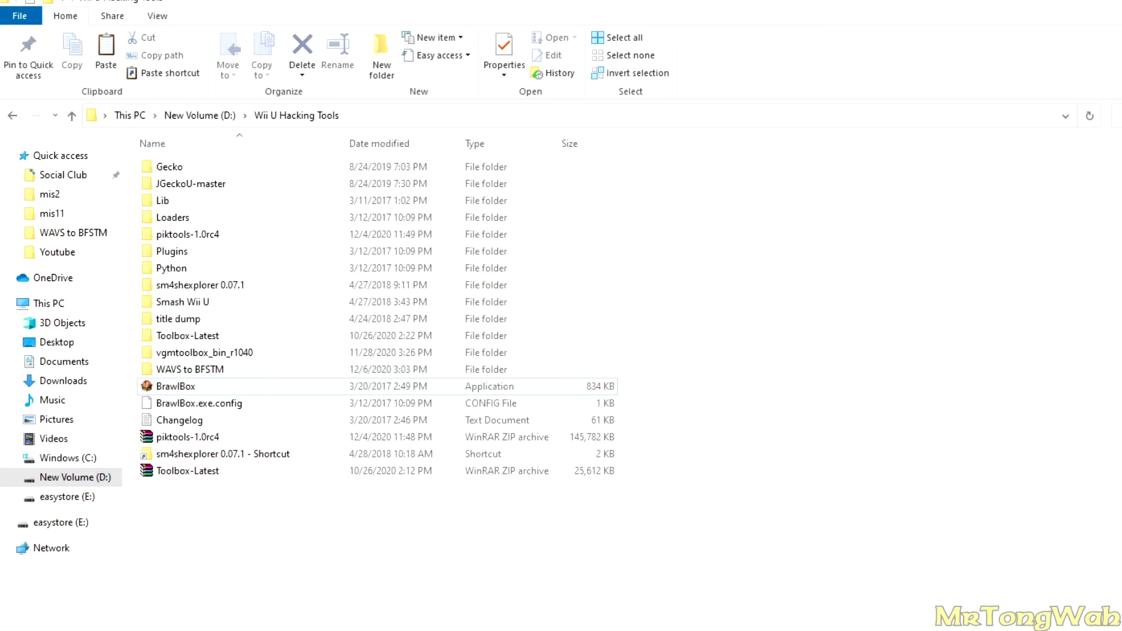
- Start a new BRSTM in BrawlBox and select the Beep Block Skyway WAV as its source
drag(305, 109, 491, 147)
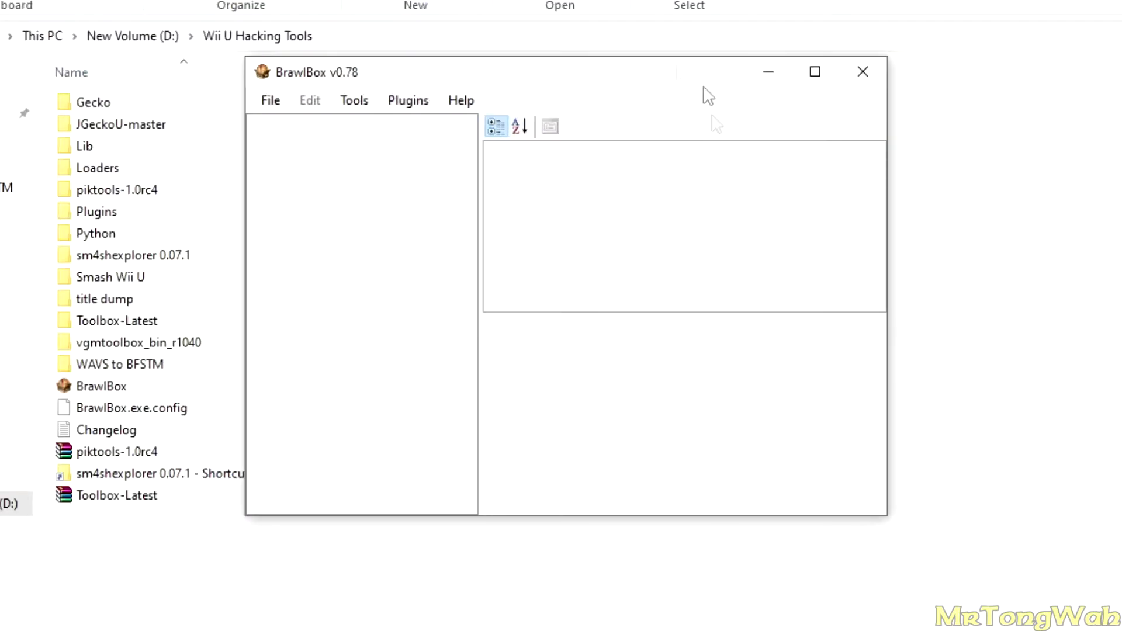
click(275, 104)
click(279, 105)
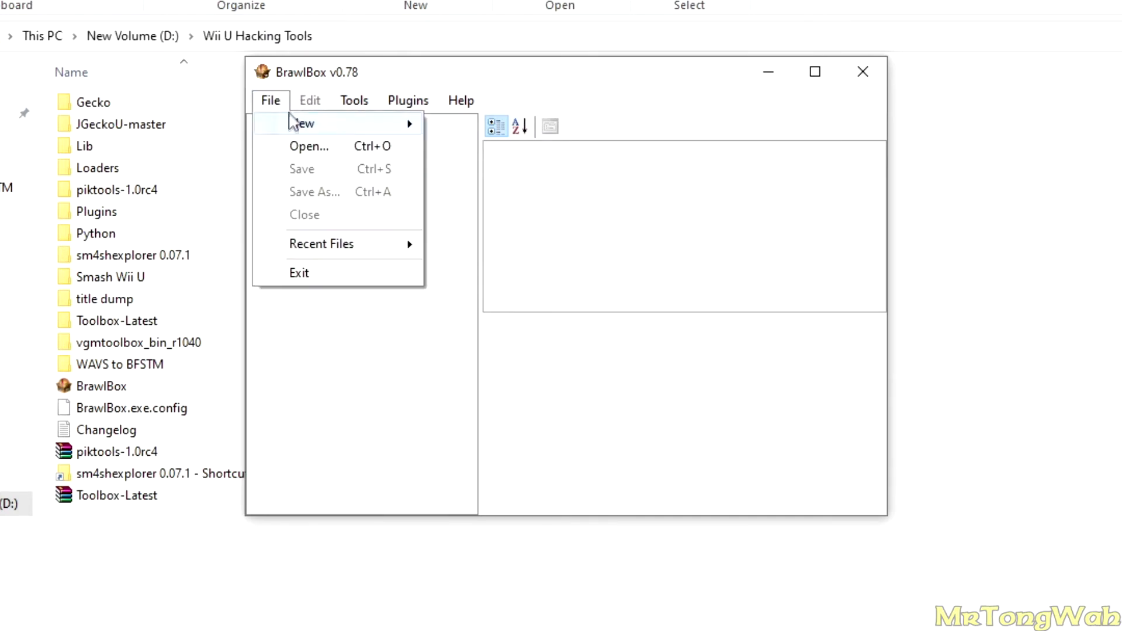
mouse_move(327, 124)
mouse_move(481, 153)
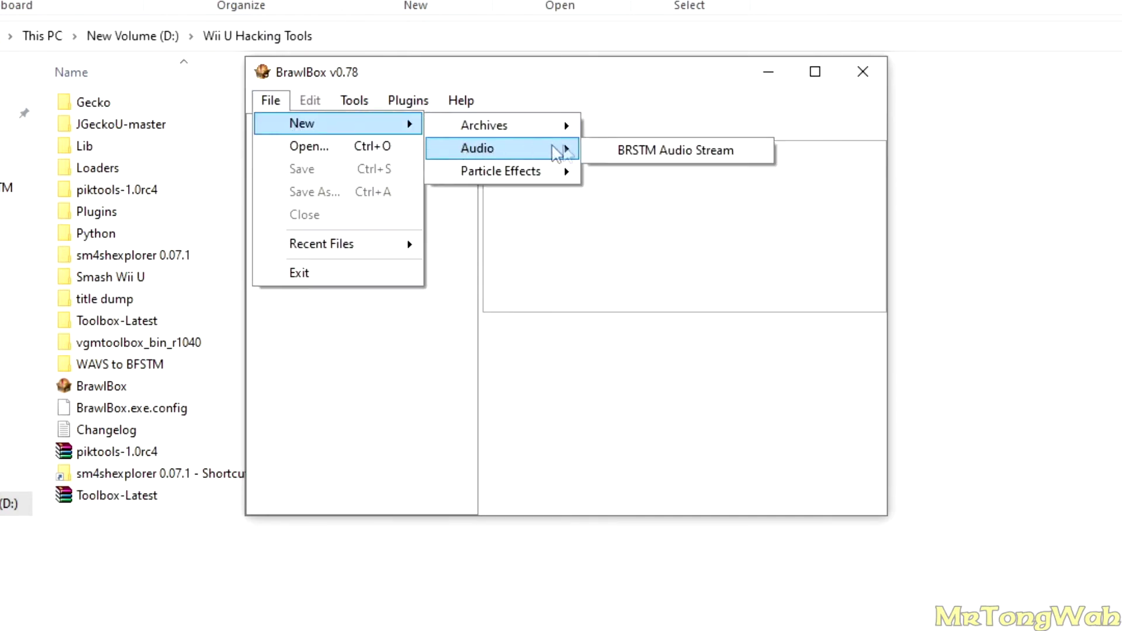
click(637, 147)
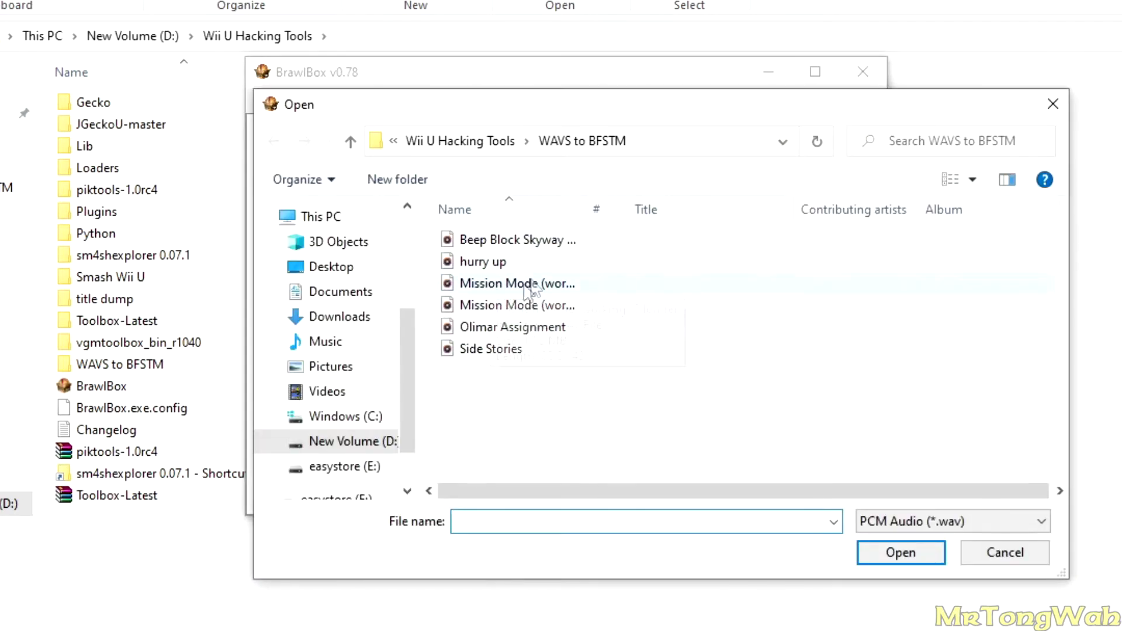
drag(556, 242, 624, 240)
- Enable looping with loop points 725067 to 3728920, then preview the loop transition
double_click(602, 251)
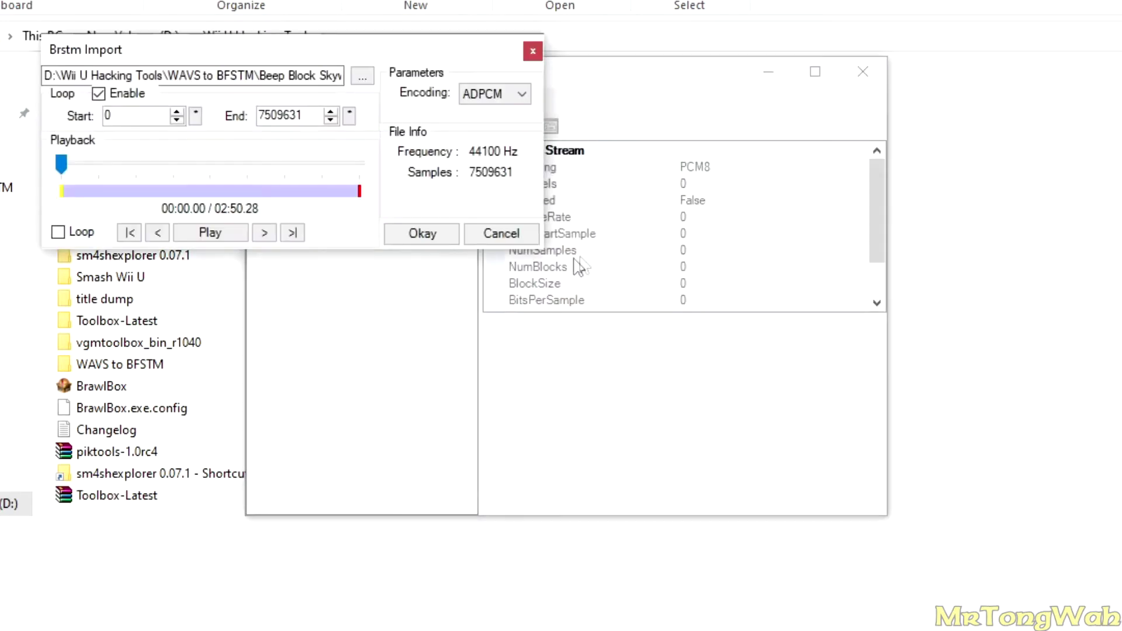
drag(278, 58, 552, 169)
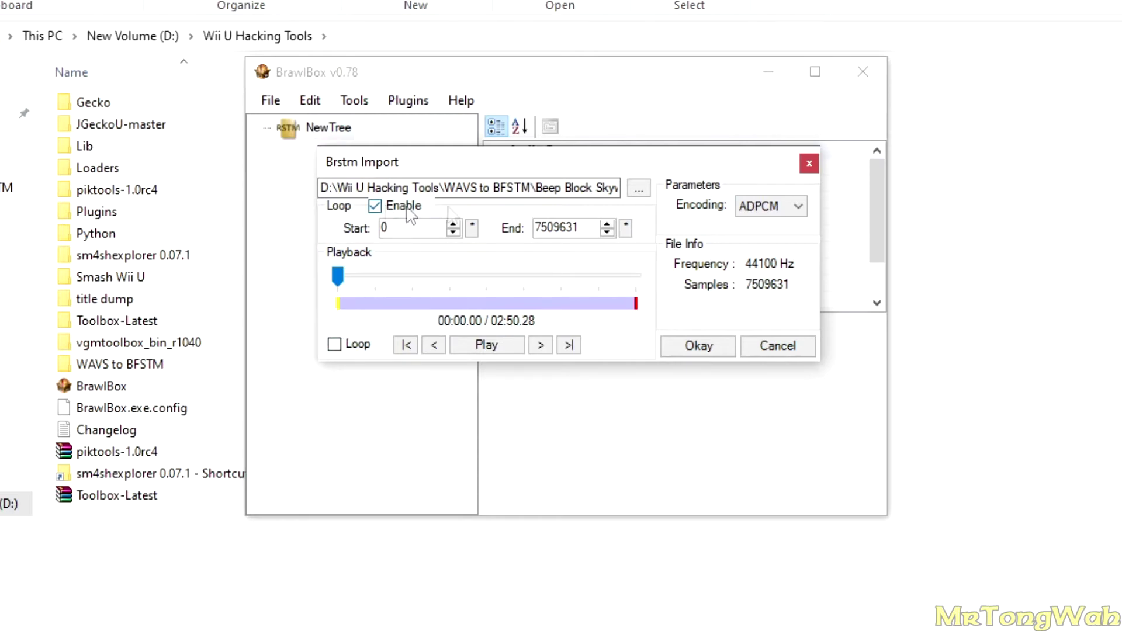
click(334, 345)
click(346, 303)
click(378, 311)
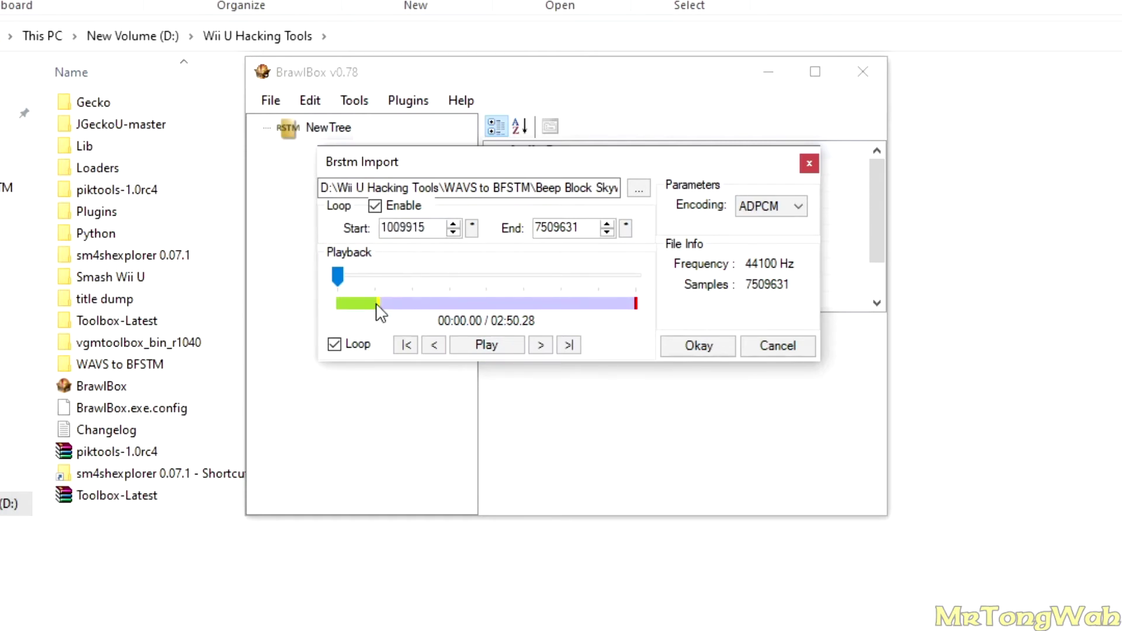
click(369, 305)
click(483, 303)
click(471, 276)
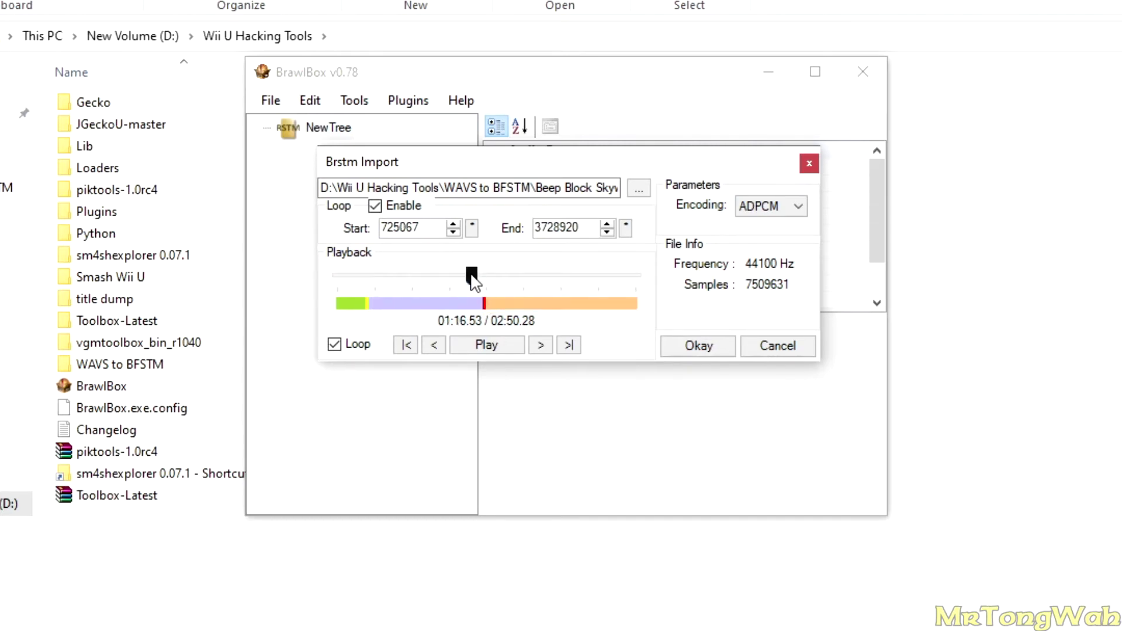
click(478, 346)
click(488, 346)
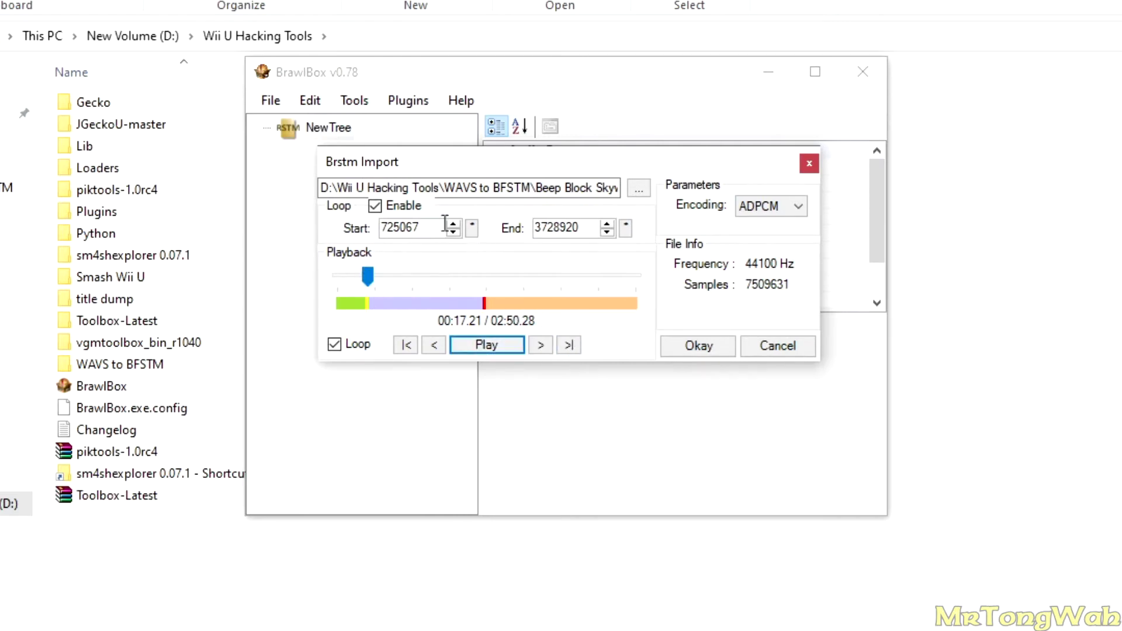
- Widen the loop to run from sample 517905 to 3884291
drag(356, 317, 357, 317)
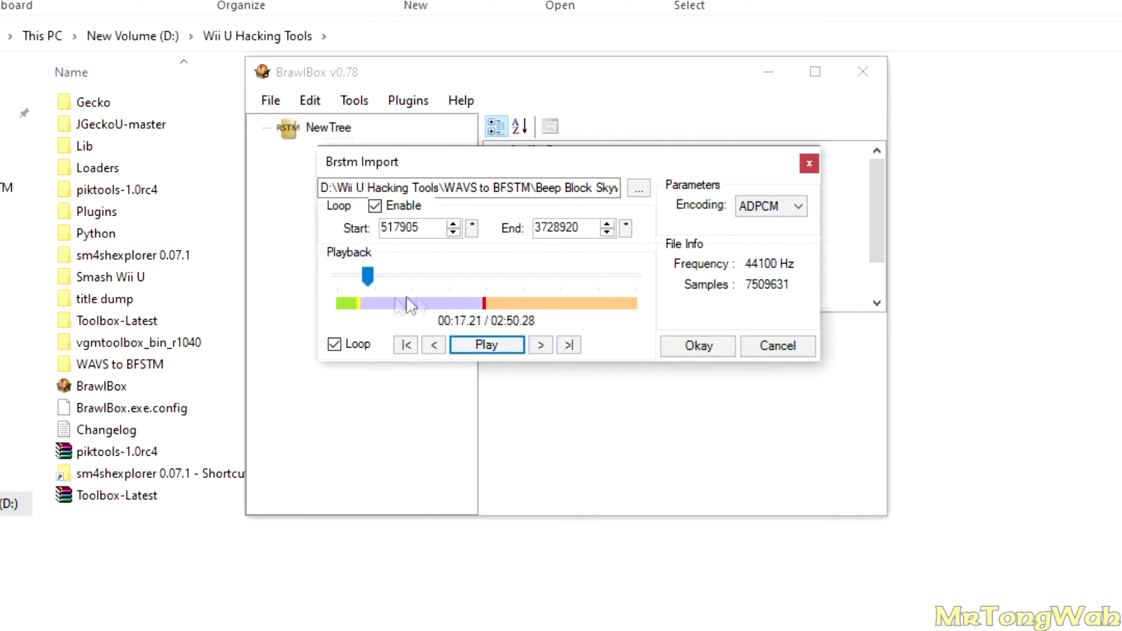
drag(484, 300, 490, 301)
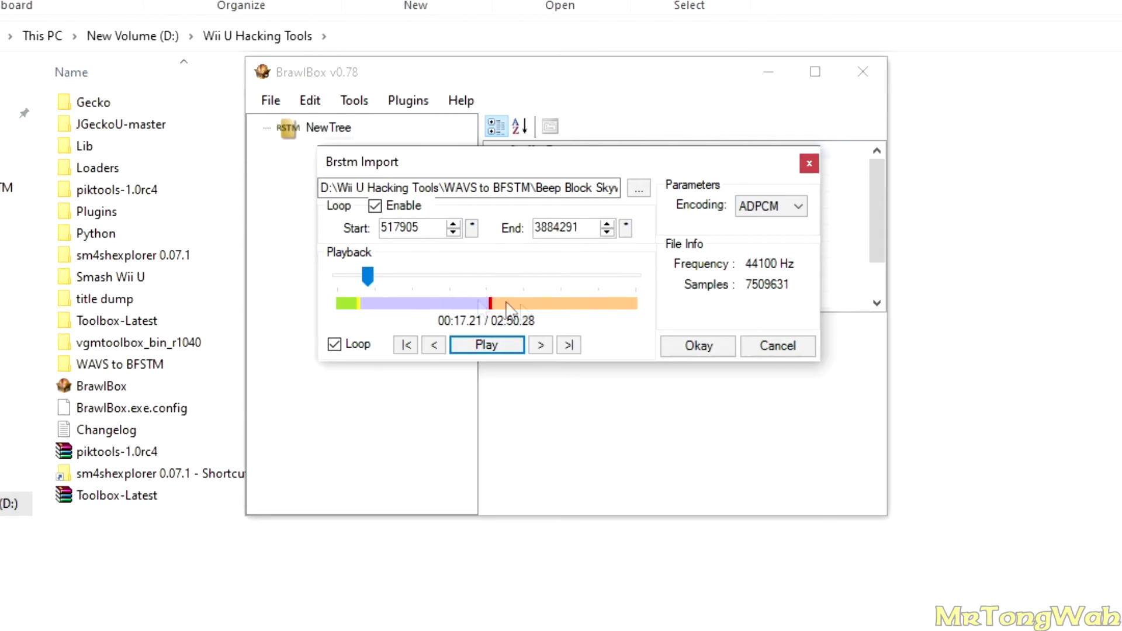
click(484, 276)
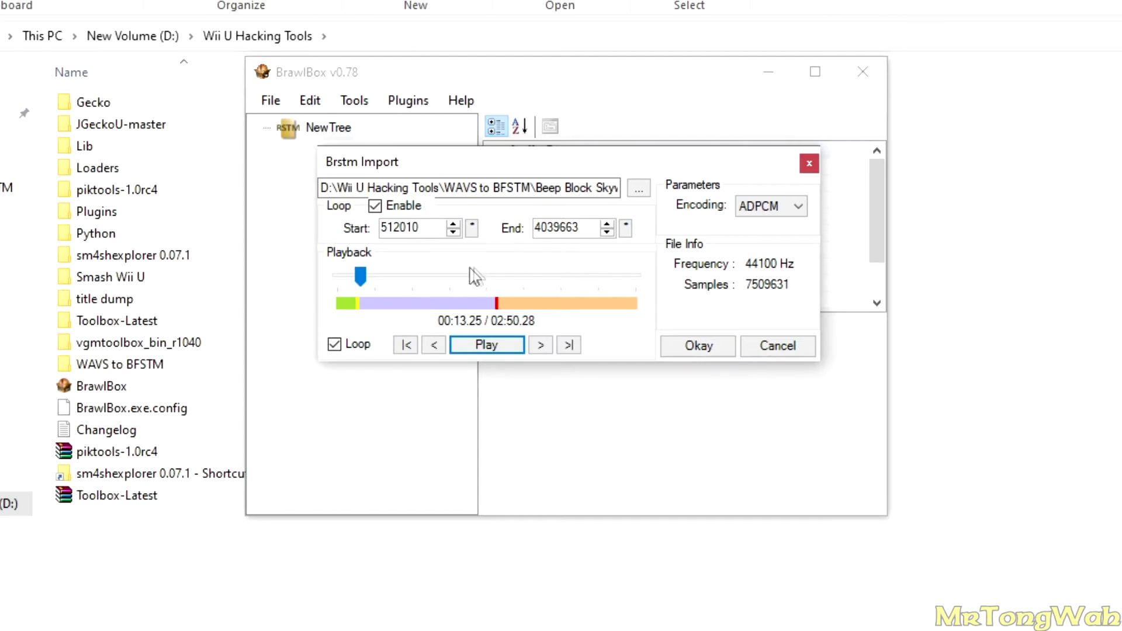
- Preview the refined loop transition, then encode the stream as 2-channel ADPCM lasting 01:31.69
click(493, 273)
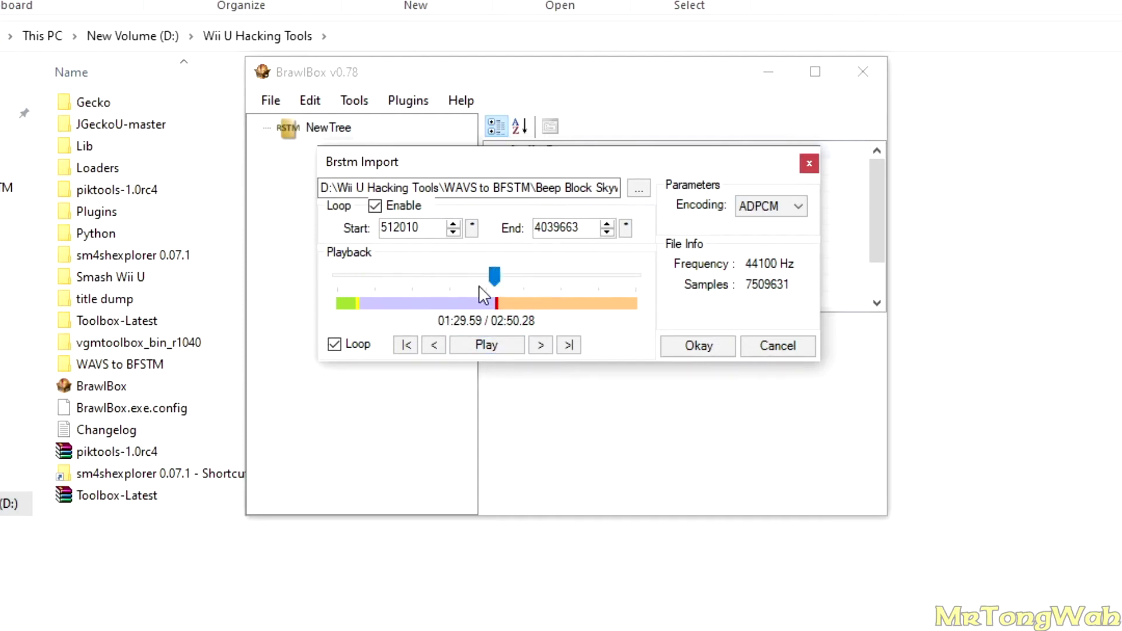
drag(499, 281, 498, 279)
click(493, 346)
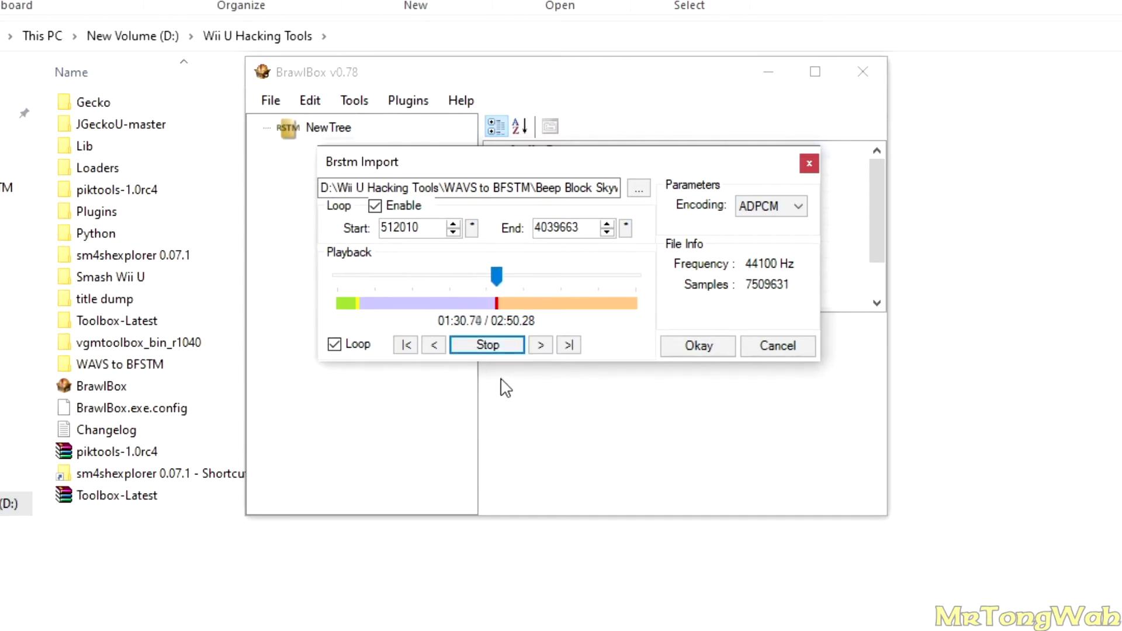
click(498, 348)
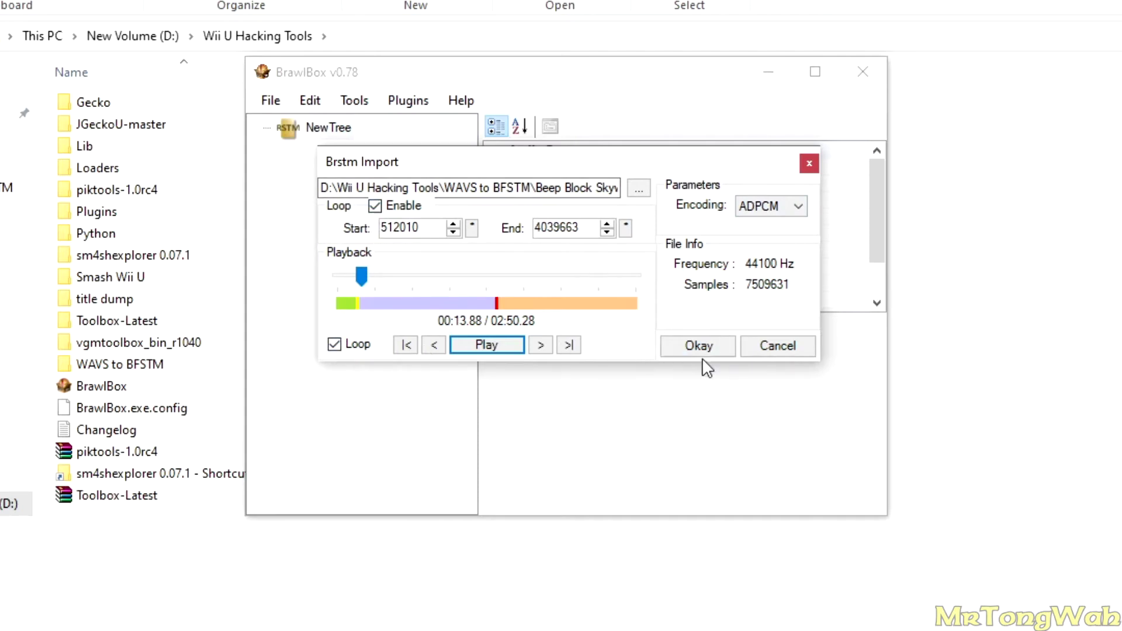
click(690, 345)
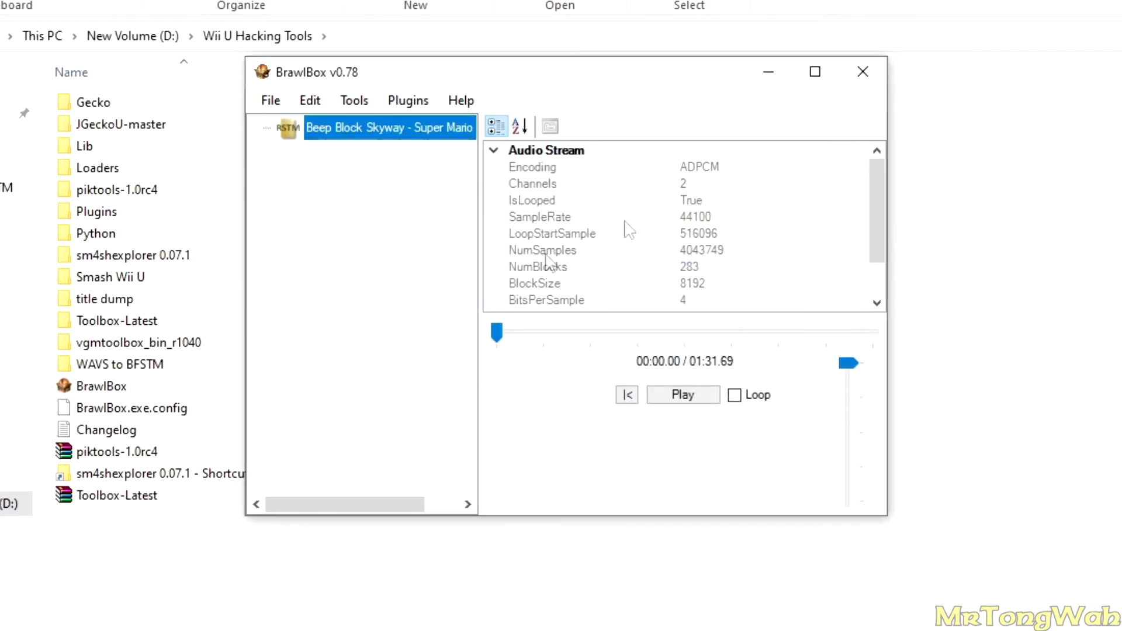
- Save the encoded stream as an NW4F Audio Stream (.bfstm) file into WAVS to BFSTM
right_click(340, 129)
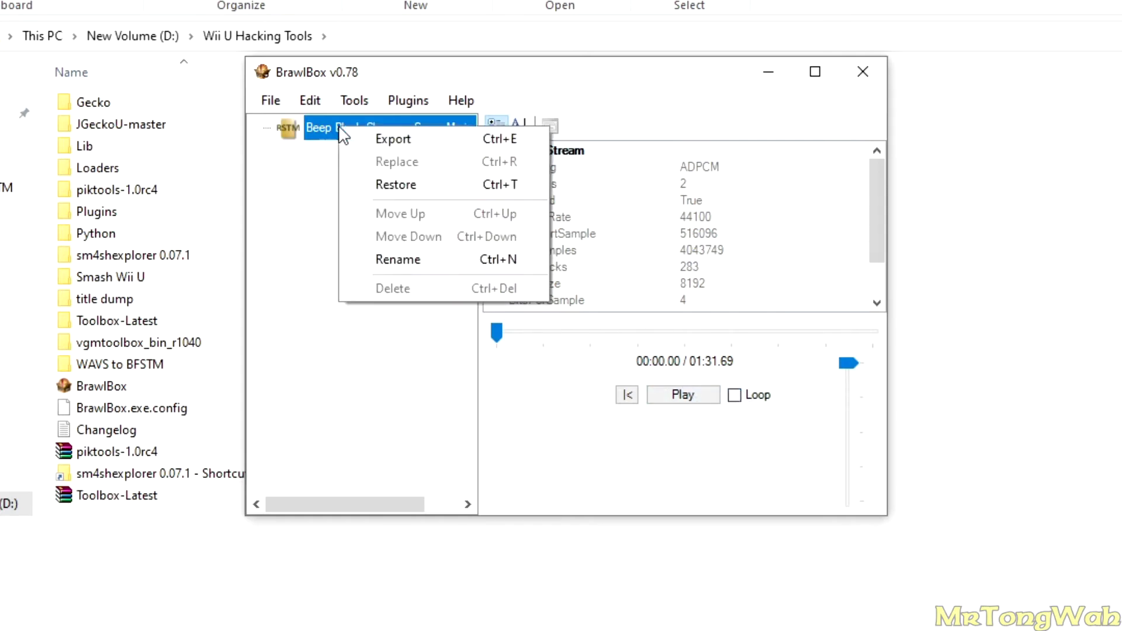
click(393, 140)
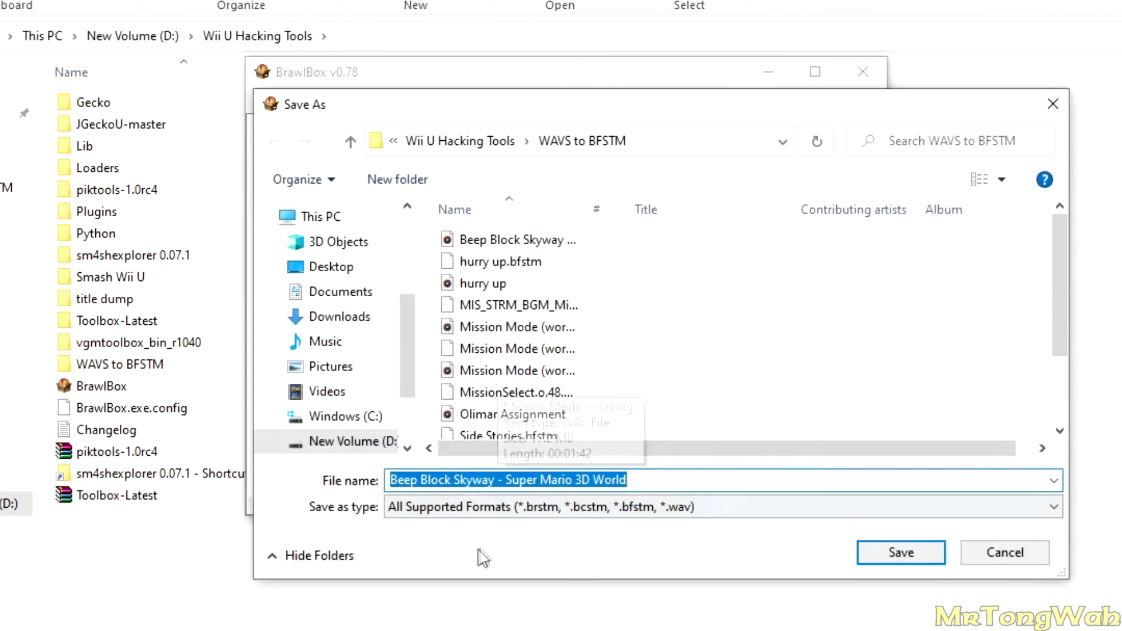
click(416, 510)
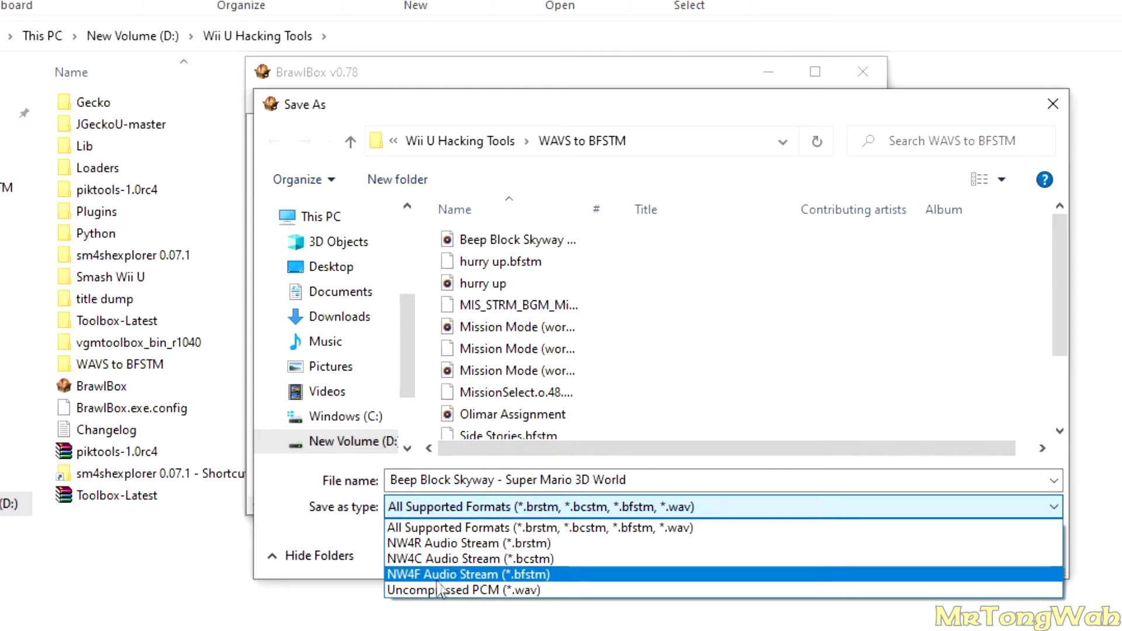
click(517, 576)
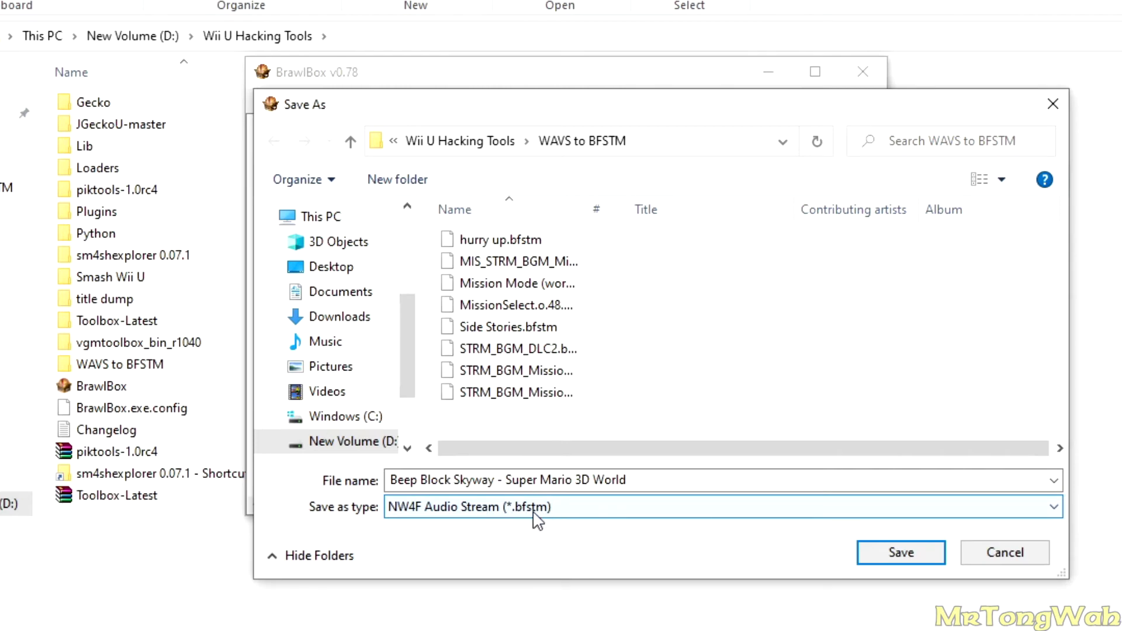
click(897, 551)
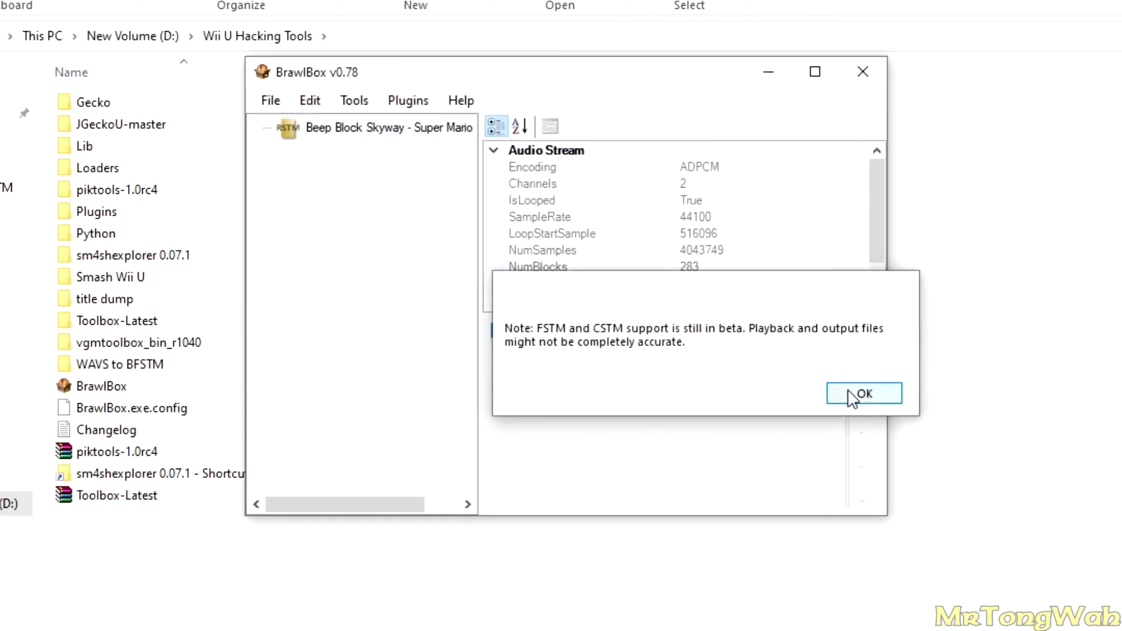
click(863, 393)
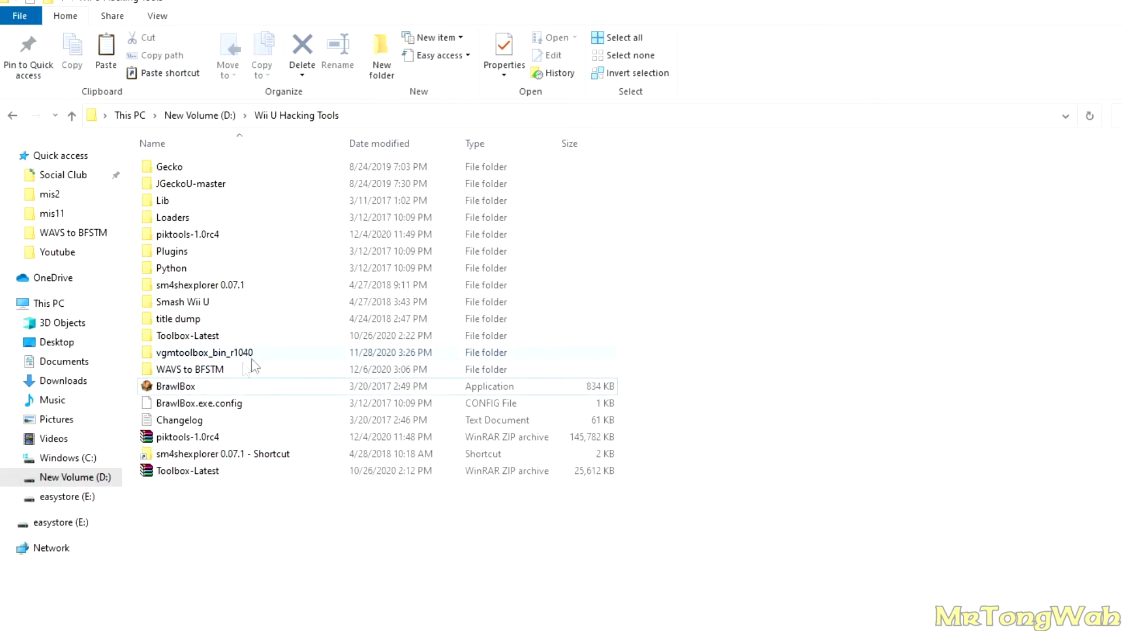
- Open WAVS to BFSTM, then move up to the Pikmin 3 [AC3E01] folder in the other window
double_click(215, 369)
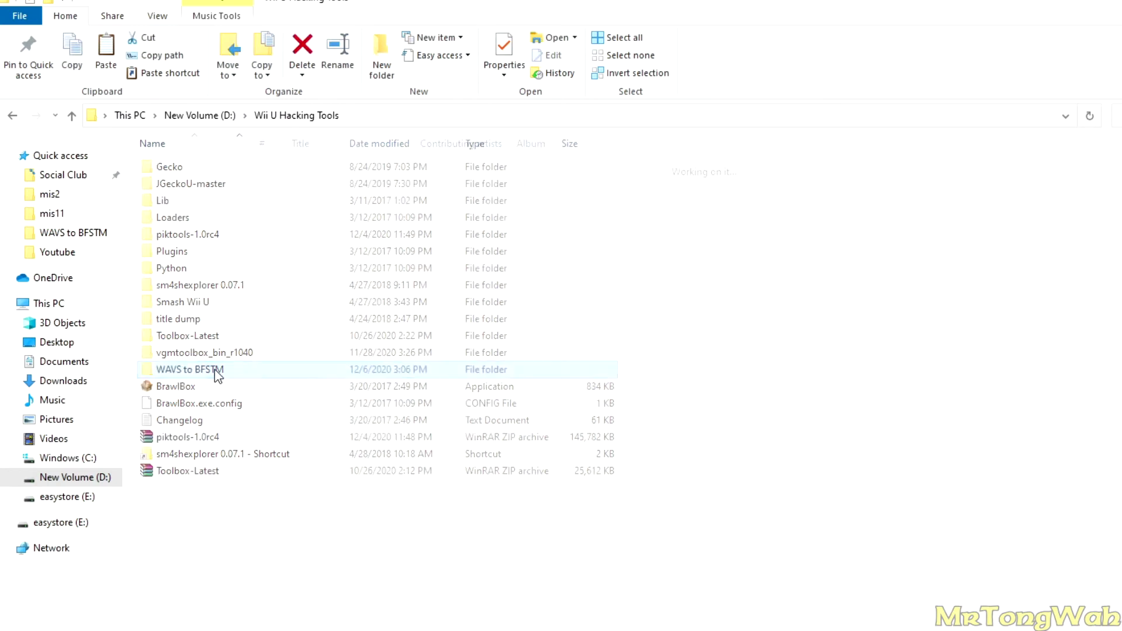
drag(364, 301, 219, 175)
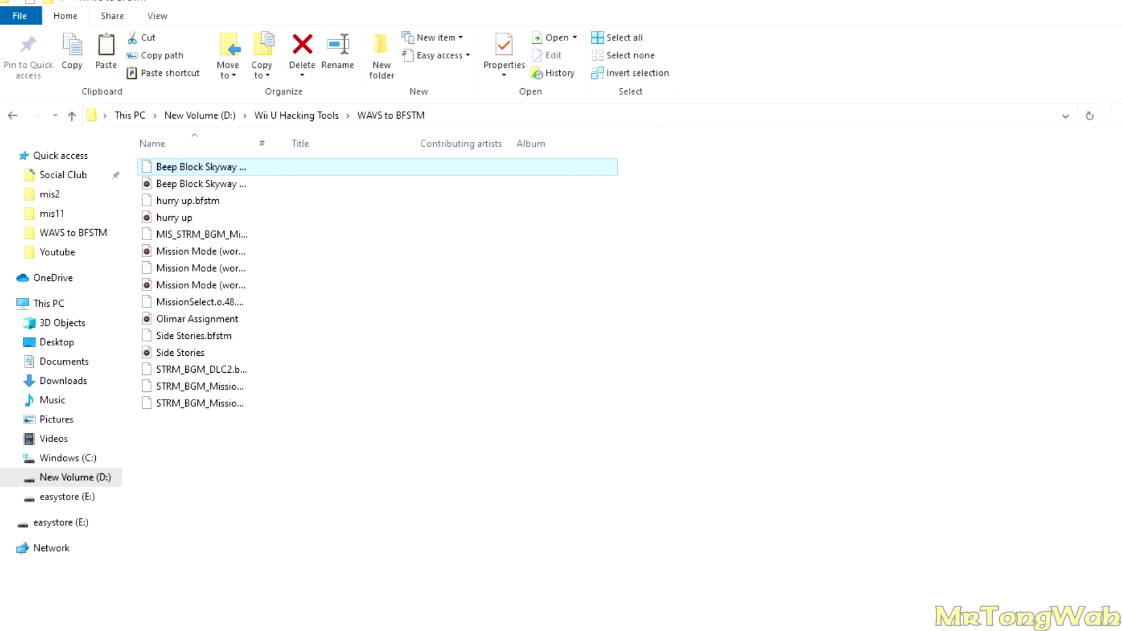
click(579, 602)
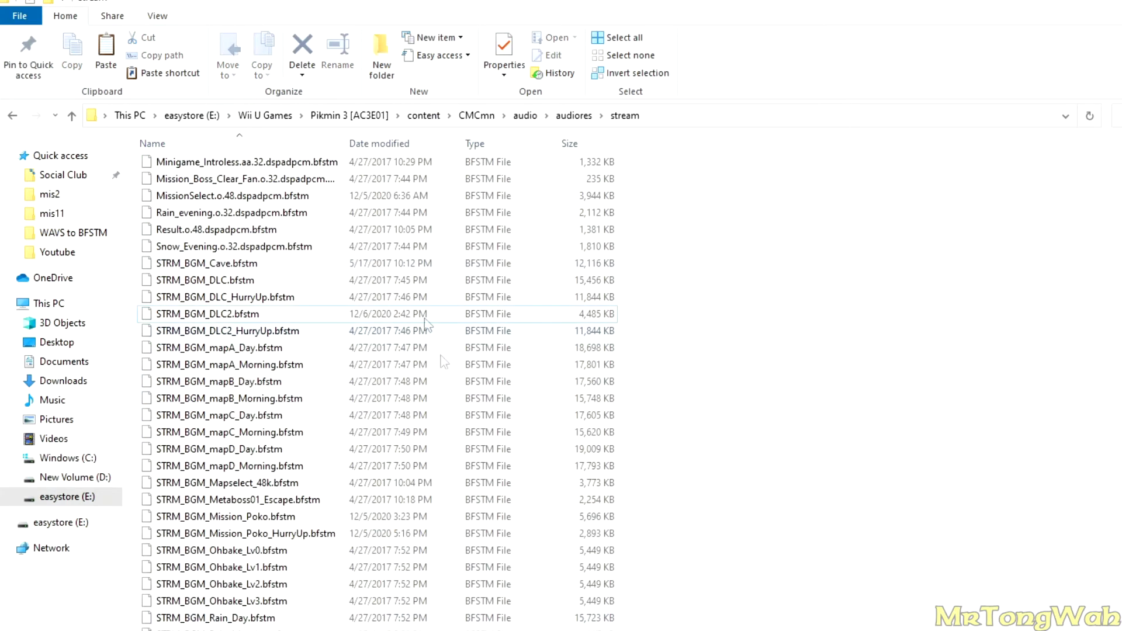
click(349, 117)
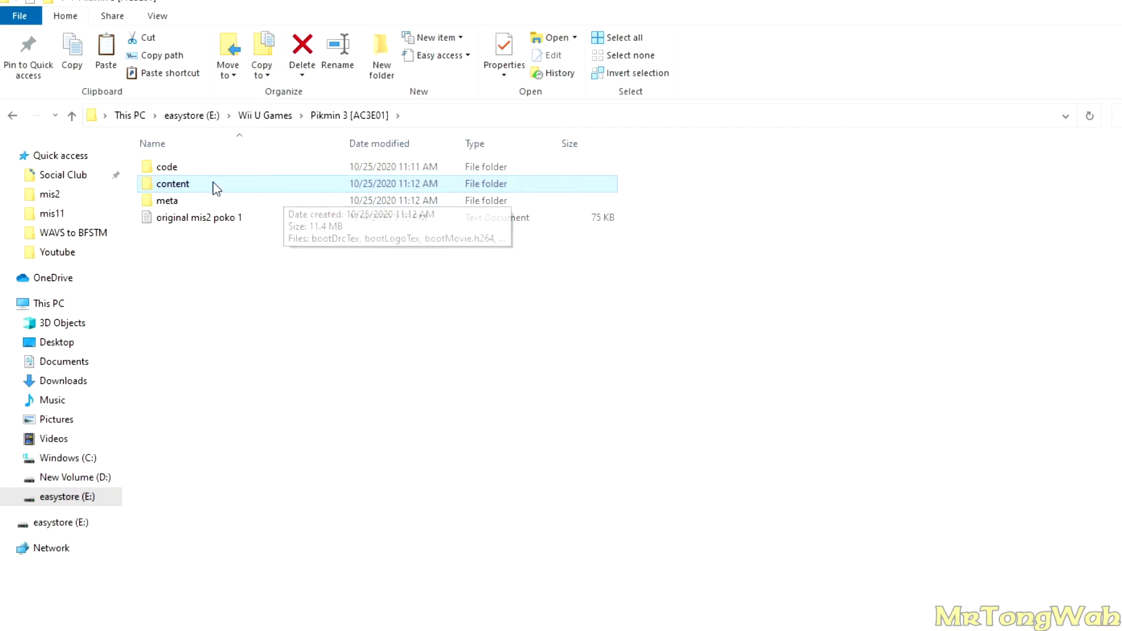
- Browse content > CMCmn > audio > audiores > stream to look through the game's music files
double_click(174, 184)
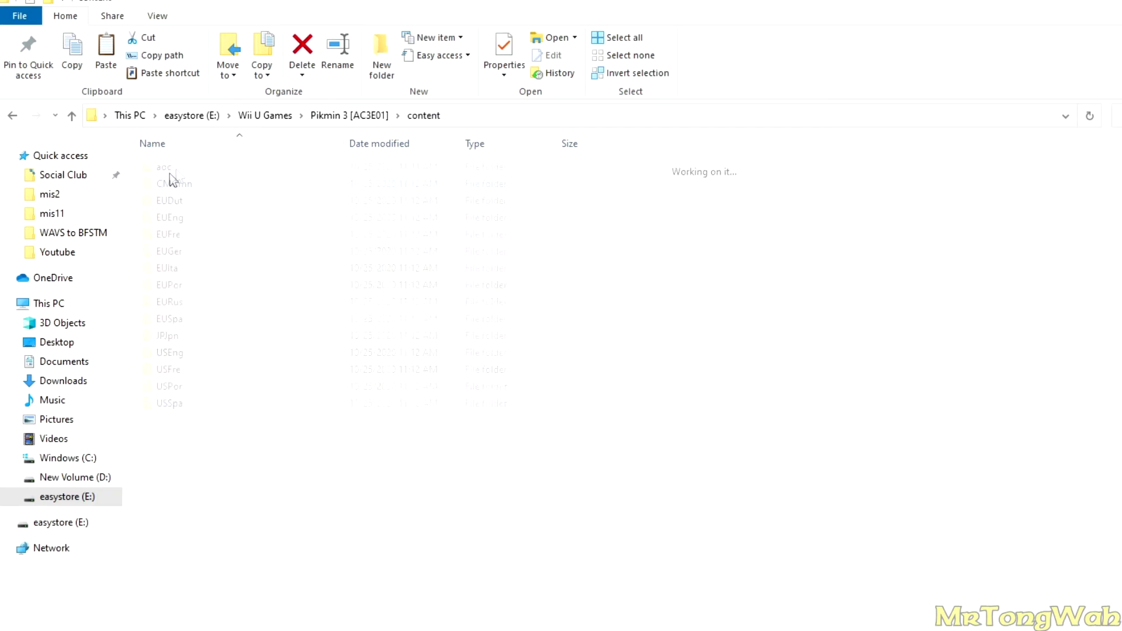
double_click(185, 184)
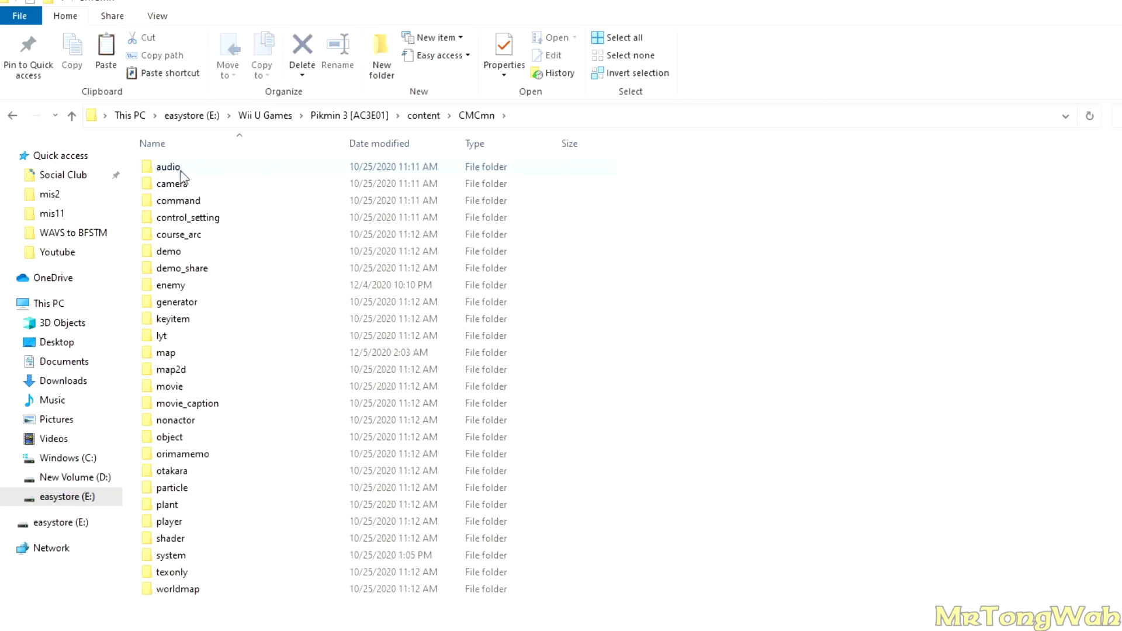
double_click(191, 173)
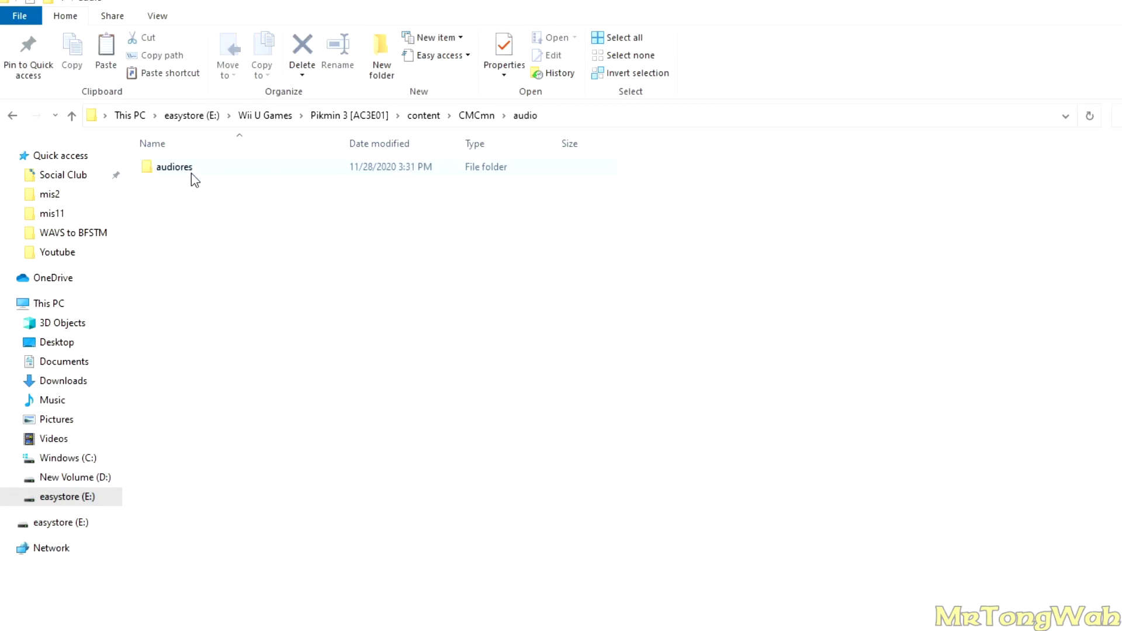
double_click(191, 173)
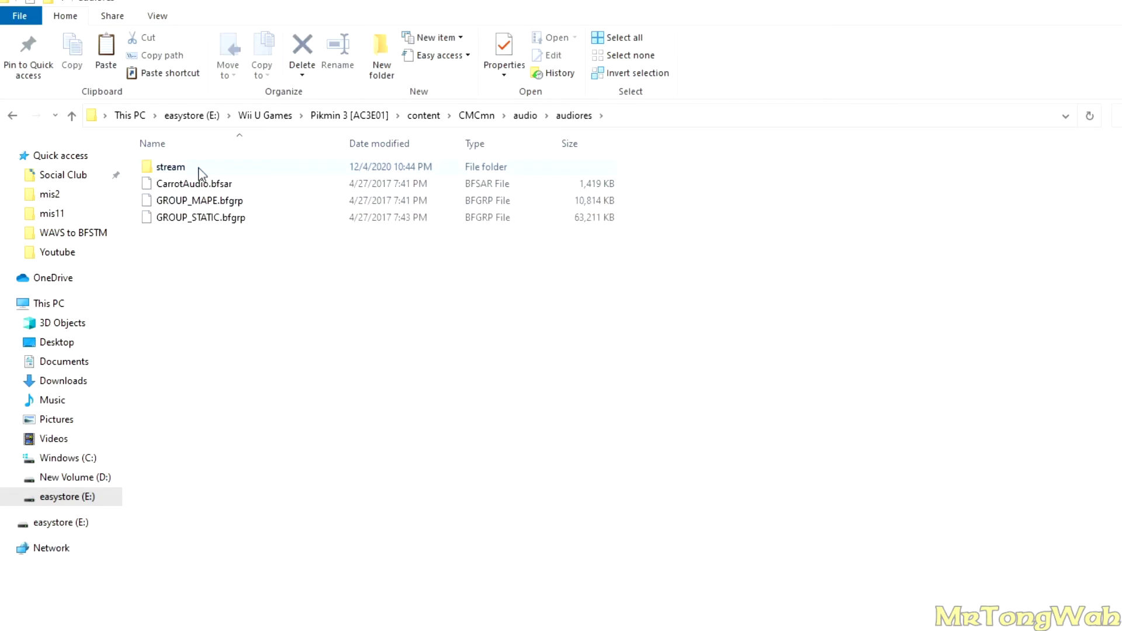
double_click(199, 170)
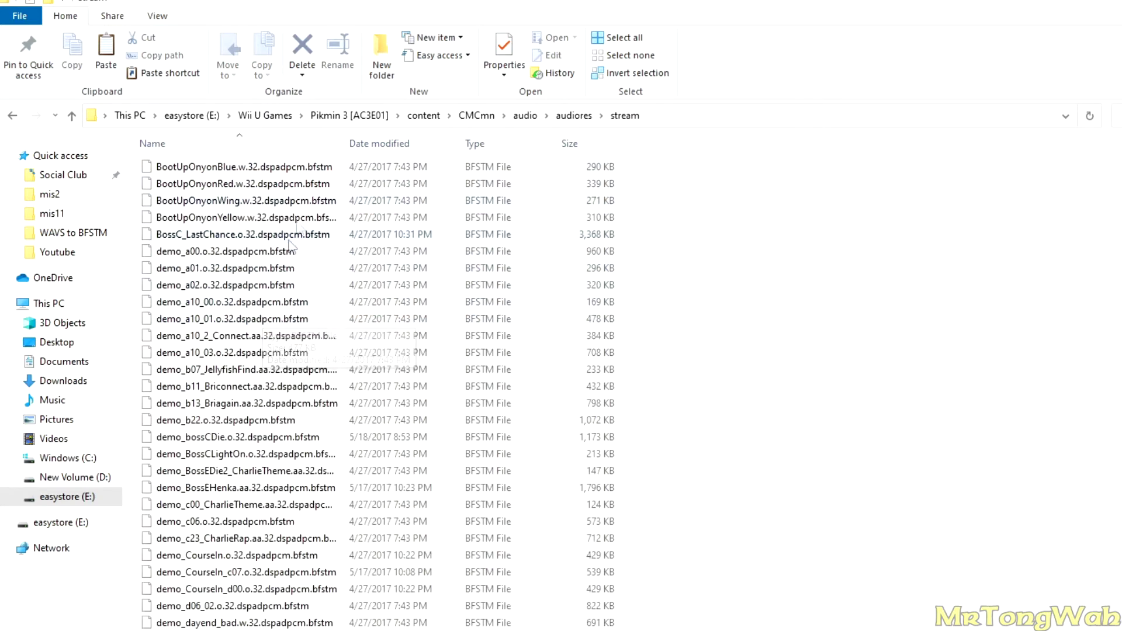
scroll(337, 471, down, 9)
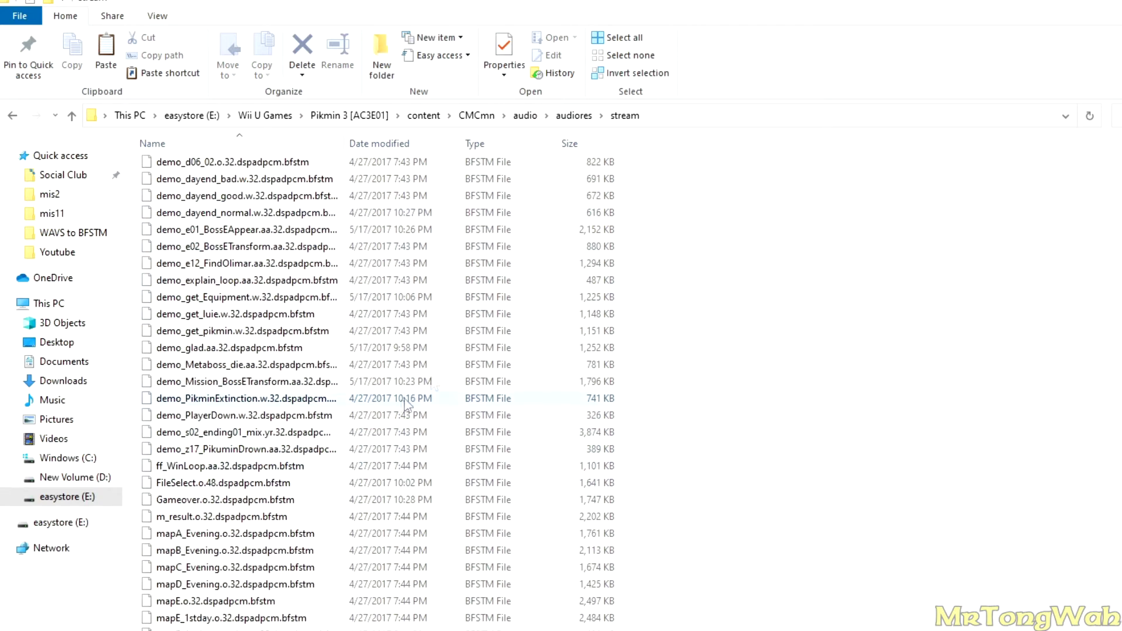
click(574, 115)
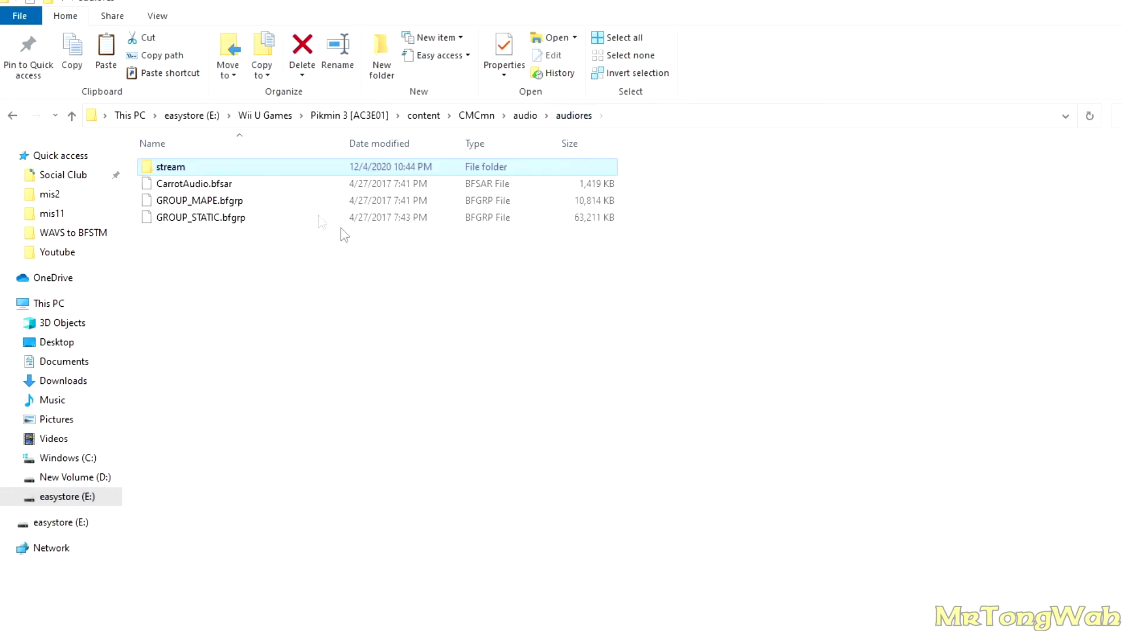
double_click(205, 173)
- Copy the name STRM_BGM_DLC2 from the game's .bfstm file and return to WAVS to BFSTM
scroll(339, 293, down, 9)
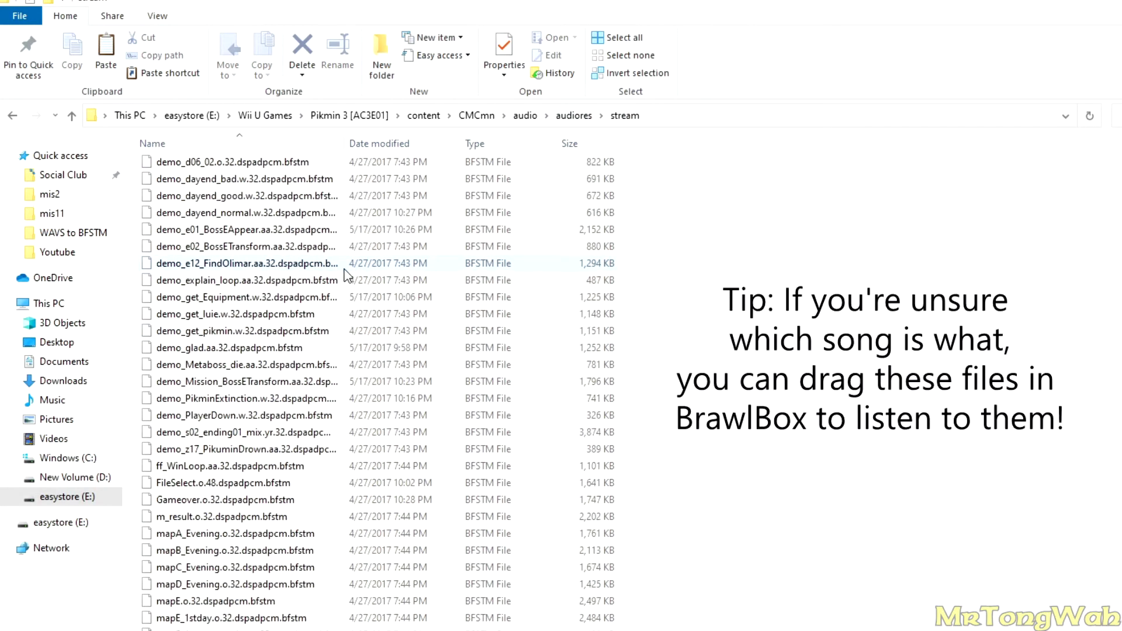
scroll(345, 275, down, 11)
scroll(269, 412, up, 2)
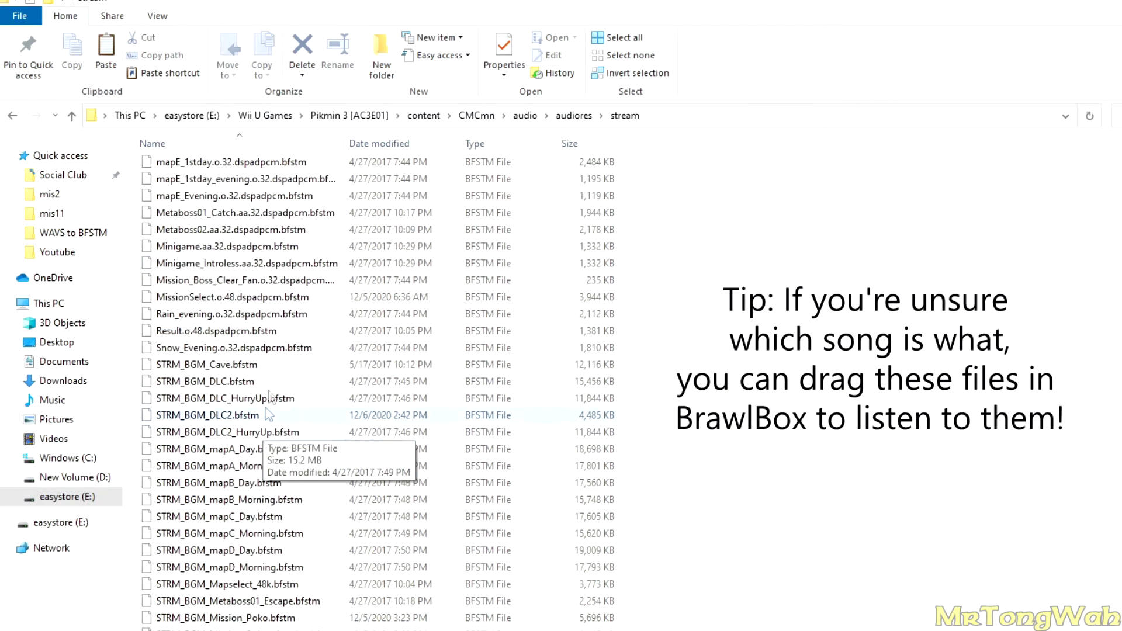
scroll(403, 321, down, 1)
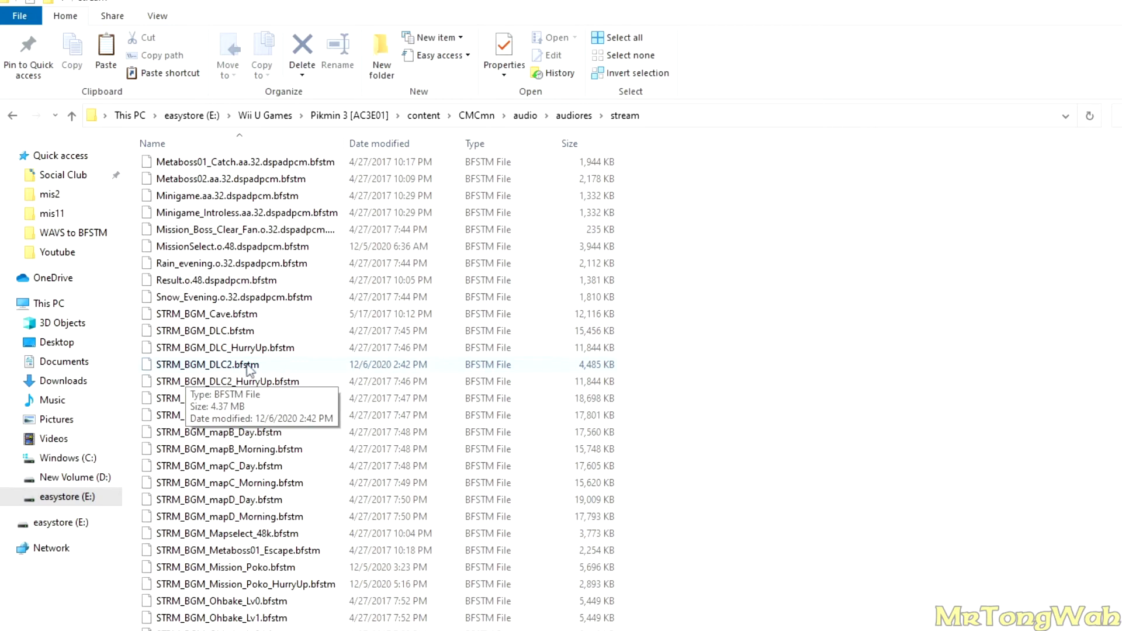
click(201, 365)
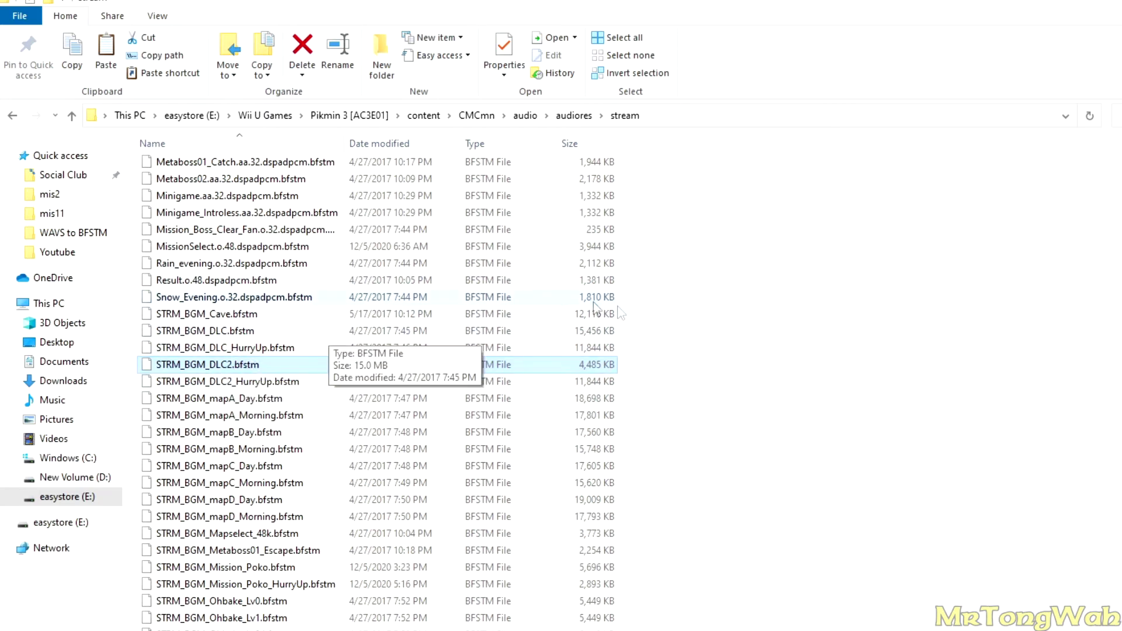
right_click(248, 365)
click(336, 321)
key(ctrl+c)
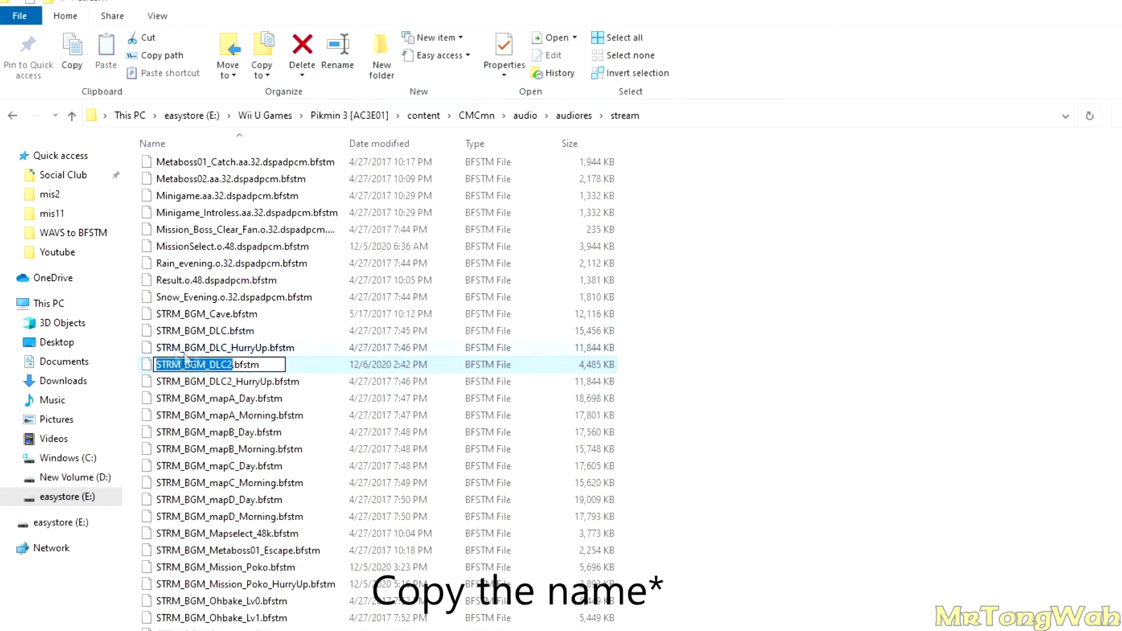
click(666, 395)
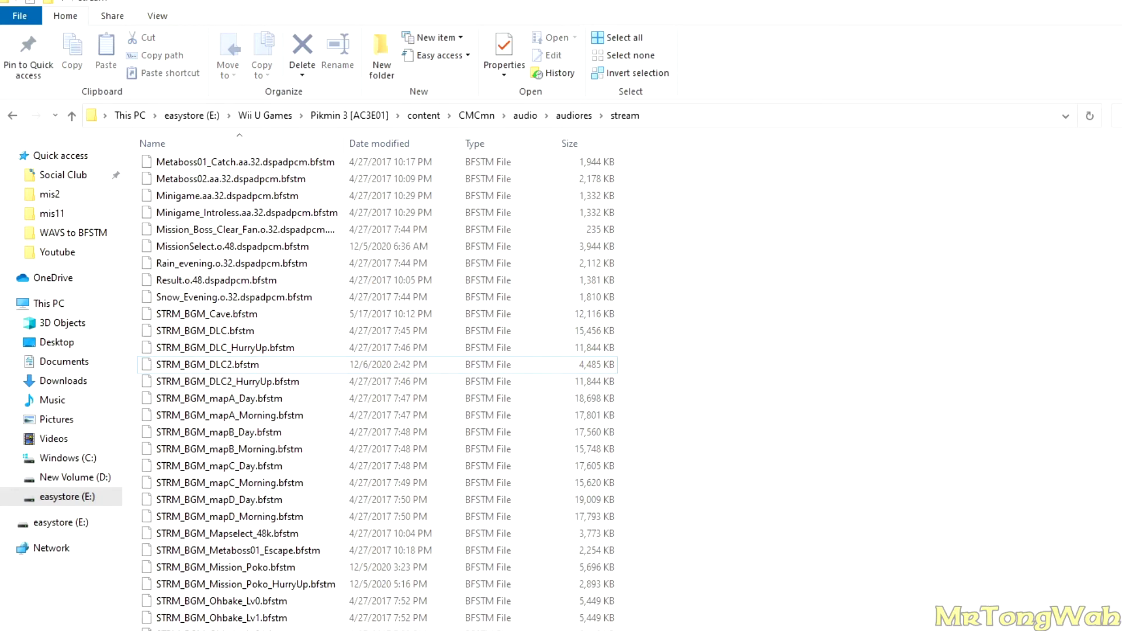
click(439, 626)
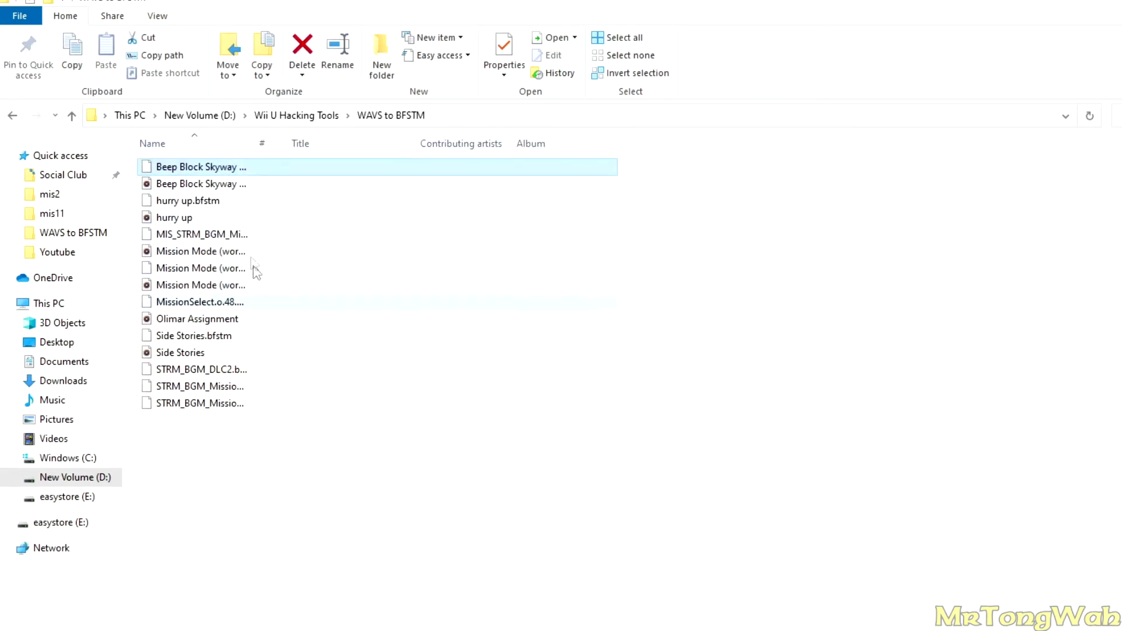
- Try renaming the Beep Block Skyway copy to STRM_BGM_DLC2, declining the duplicate-name prompt
right_click(230, 173)
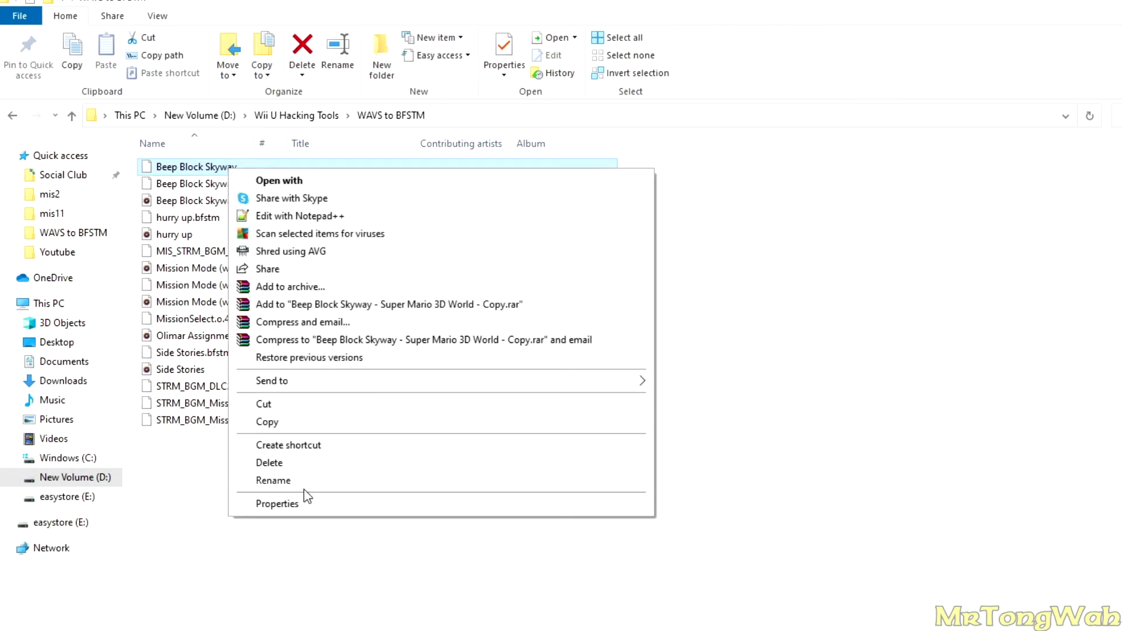
click(305, 480)
key(ctrl+v)
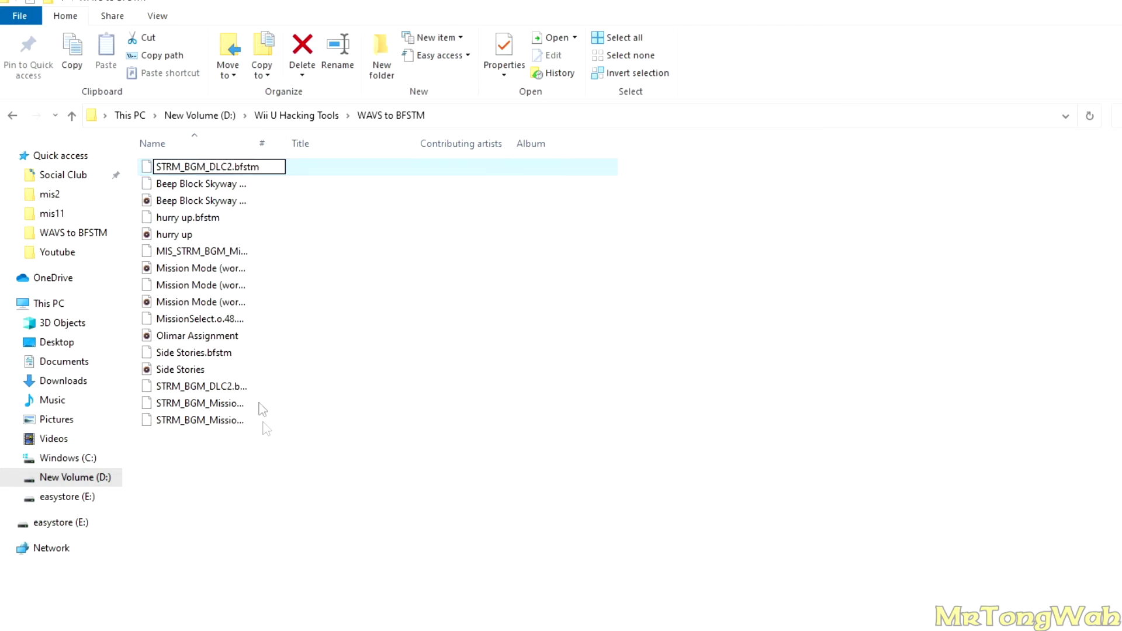
key(Return)
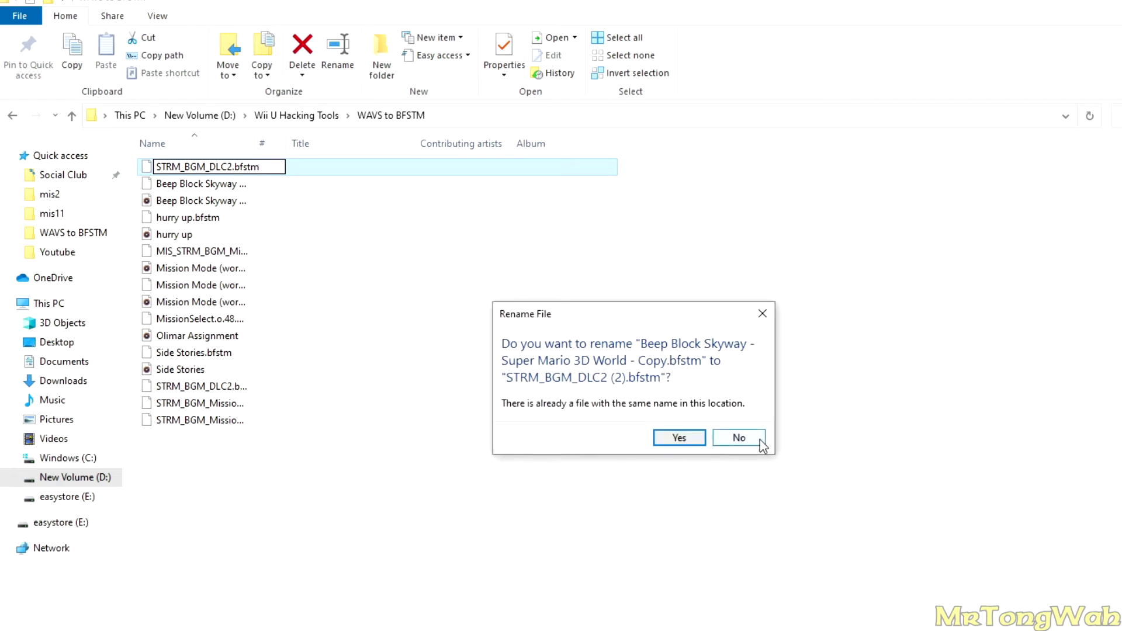
click(760, 439)
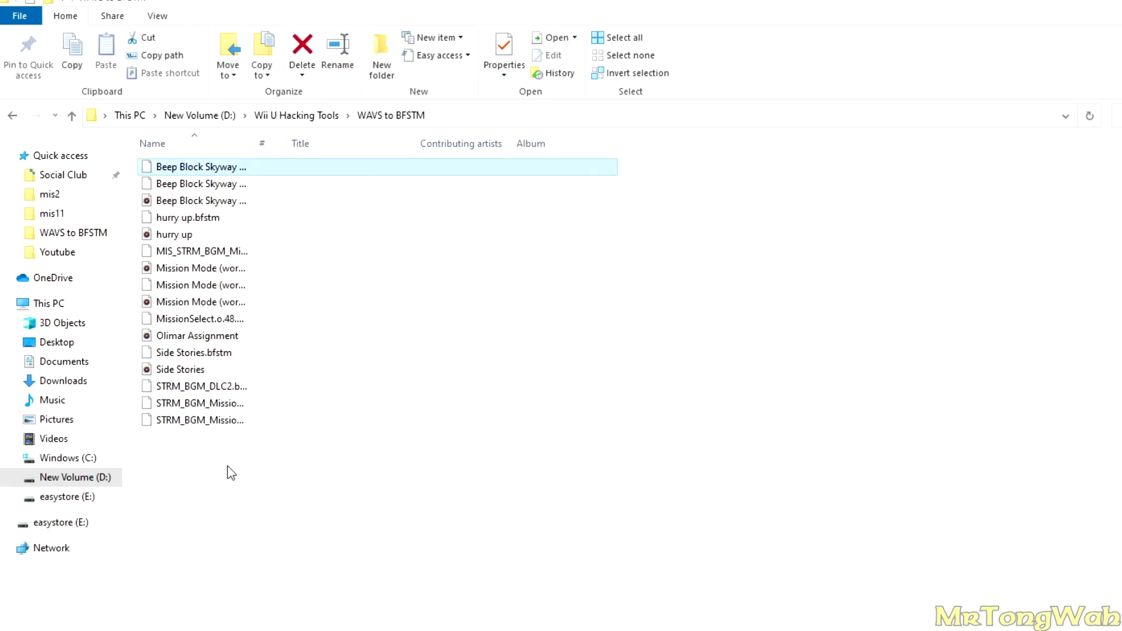
- Delete the extra Beep Block Skyway .bfstm copy and select the STRM_BGM_DLC2 file
click(236, 169)
key(Delete)
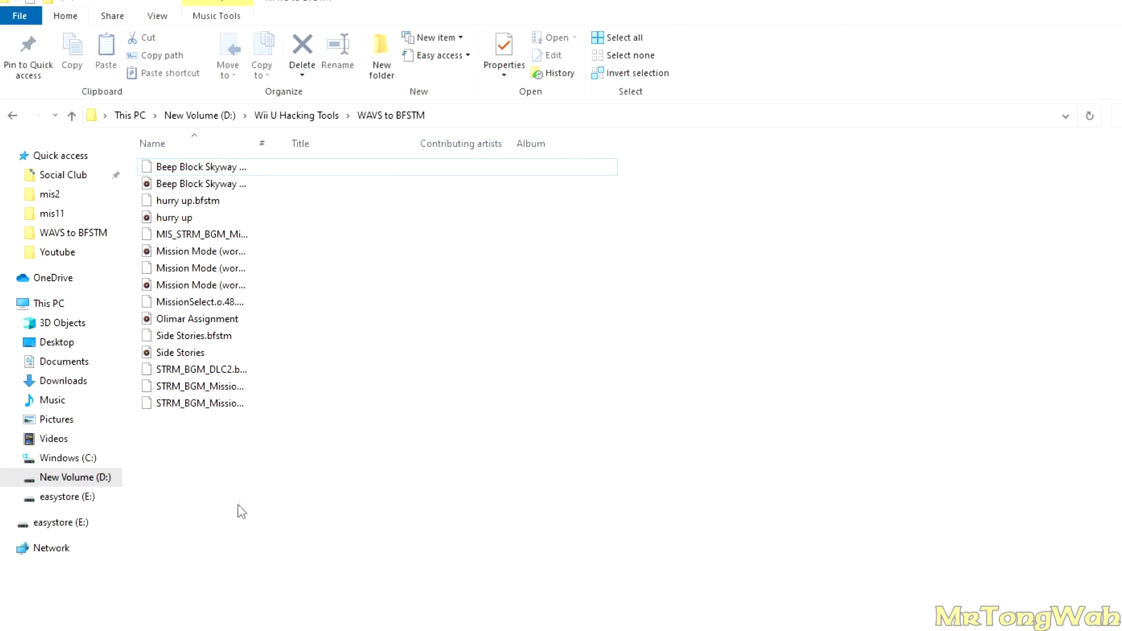
click(251, 374)
mouse_move(251, 375)
mouse_down()
mouse_move(365, 426)
mouse_move(250, 421)
mouse_move(262, 372)
mouse_up()
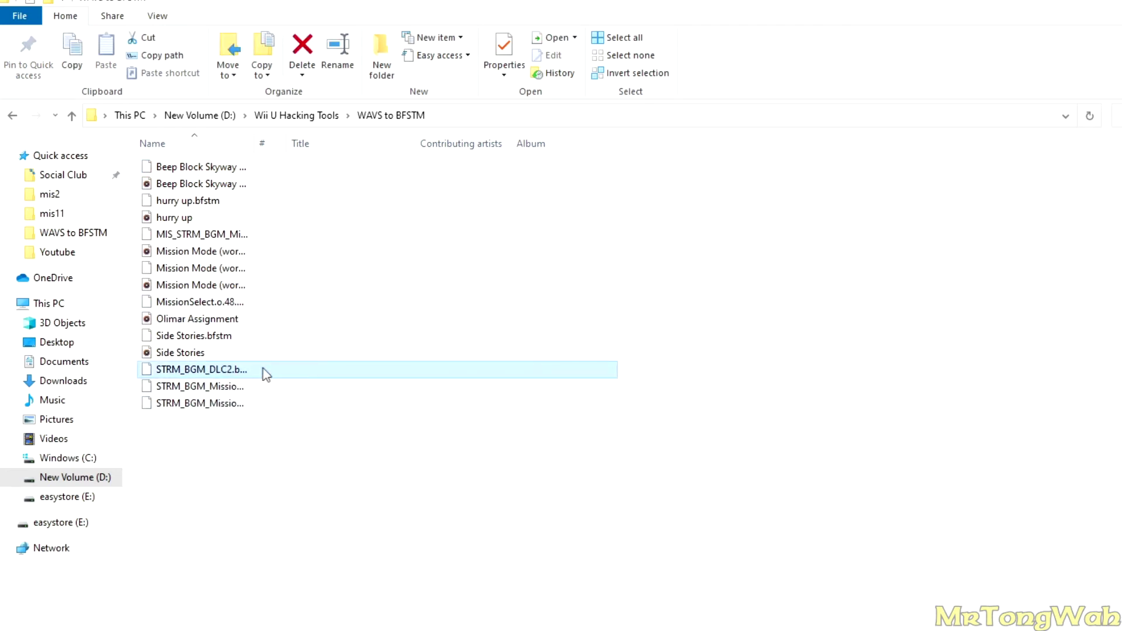
- Copy STRM_BGM_DLC2.bfstm into Pikmin 3's stream folder and dismiss the Replace or Skip Files prompt
right_click(256, 374)
click(295, 271)
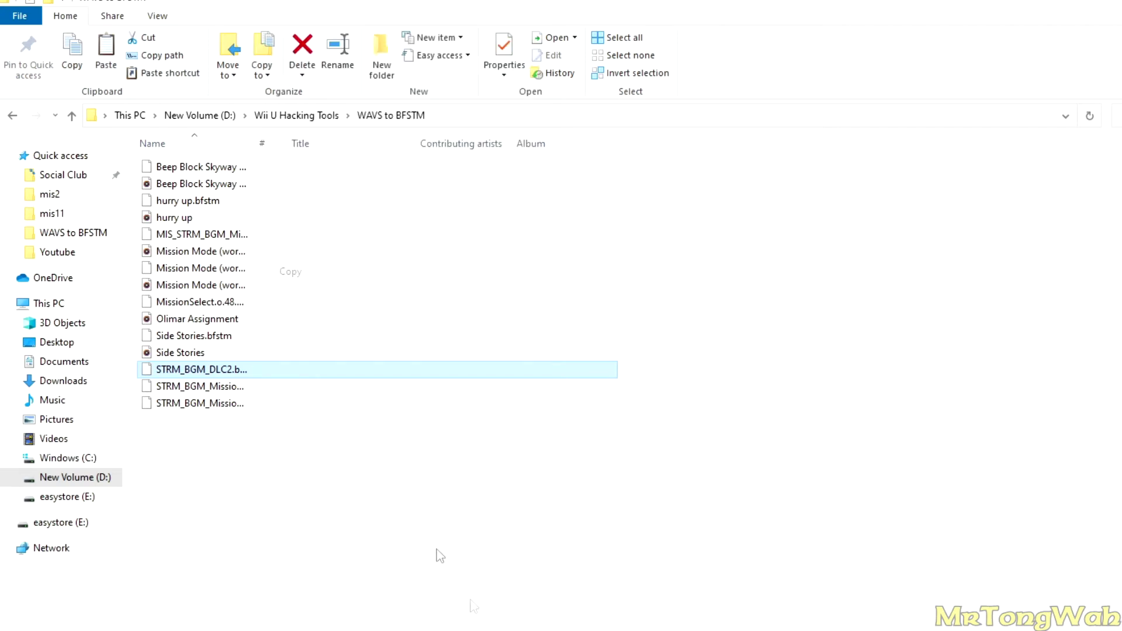
click(578, 607)
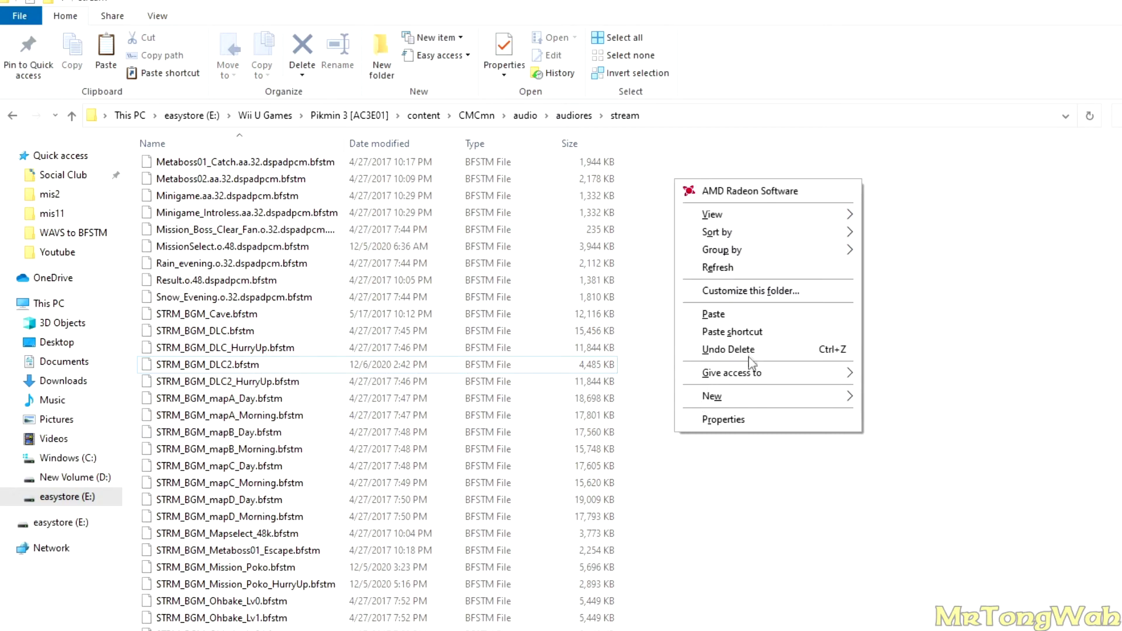
click(741, 318)
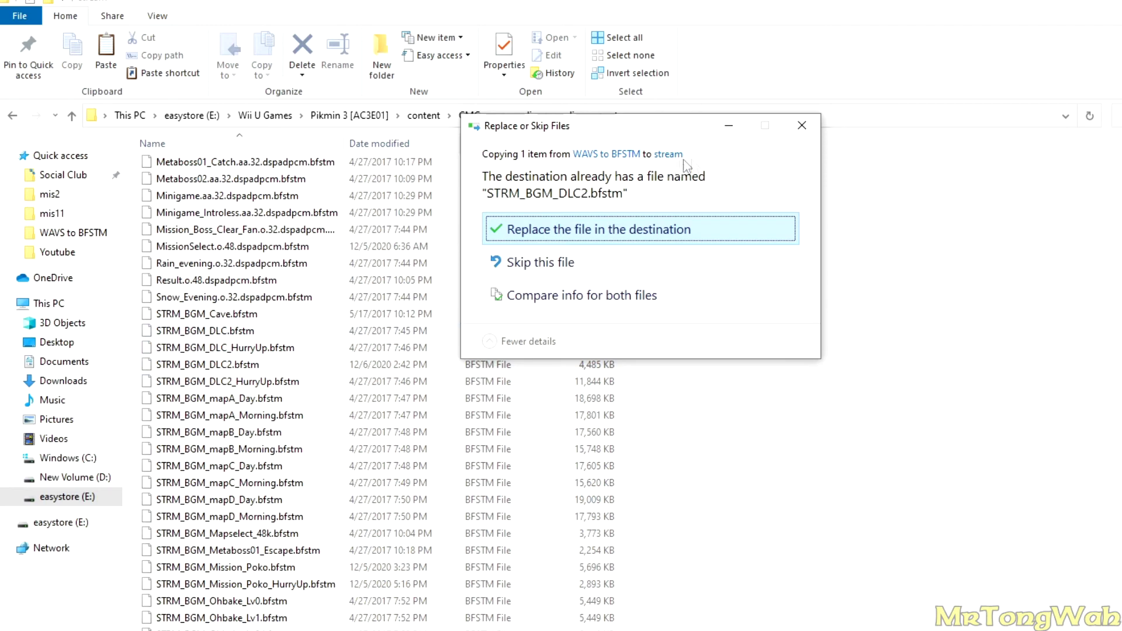
click(802, 128)
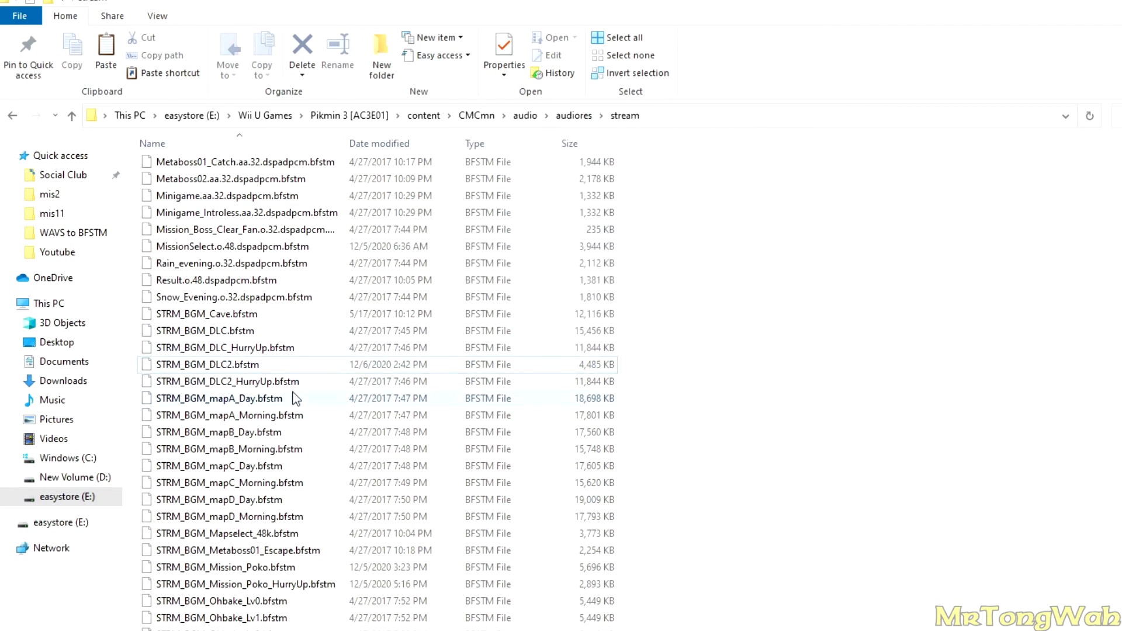